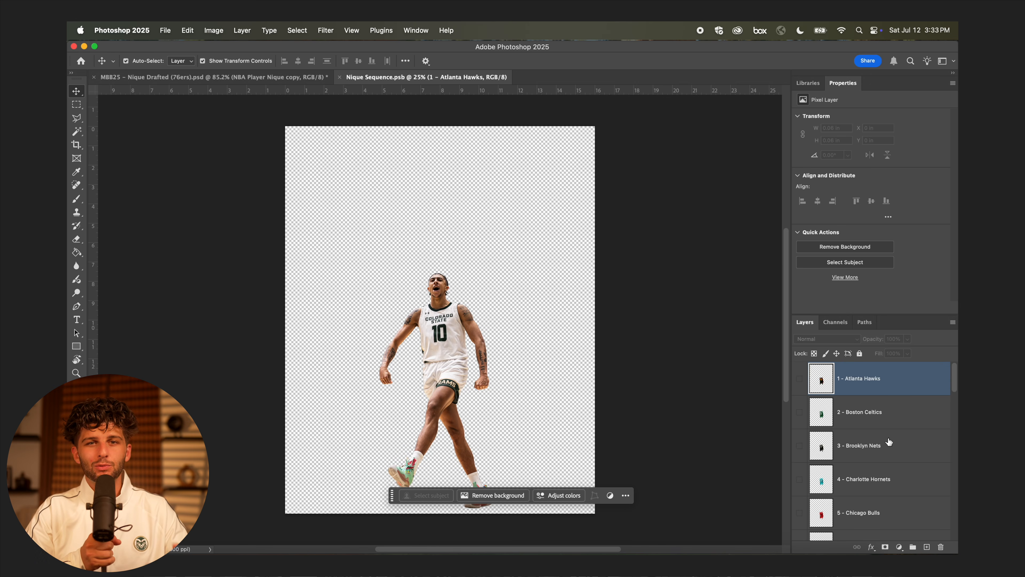
Make the white Background layer at the end of the layer stack visible behind the player
{"action": "scroll", "coordinate": [890, 441], "scroll_direction": "down", "scroll_amount": 10}
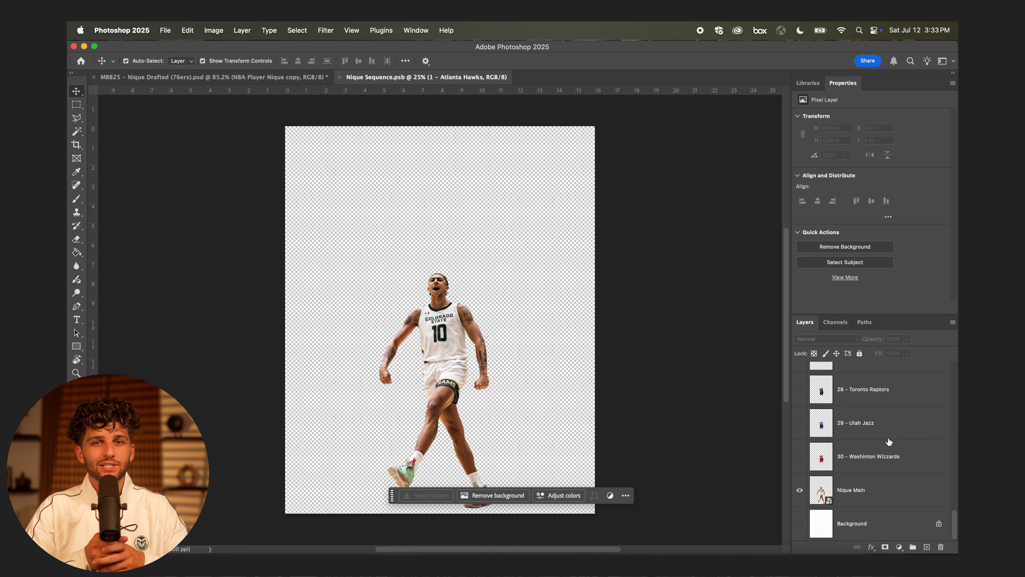
{"action": "left_click", "coordinate": [881, 525]}
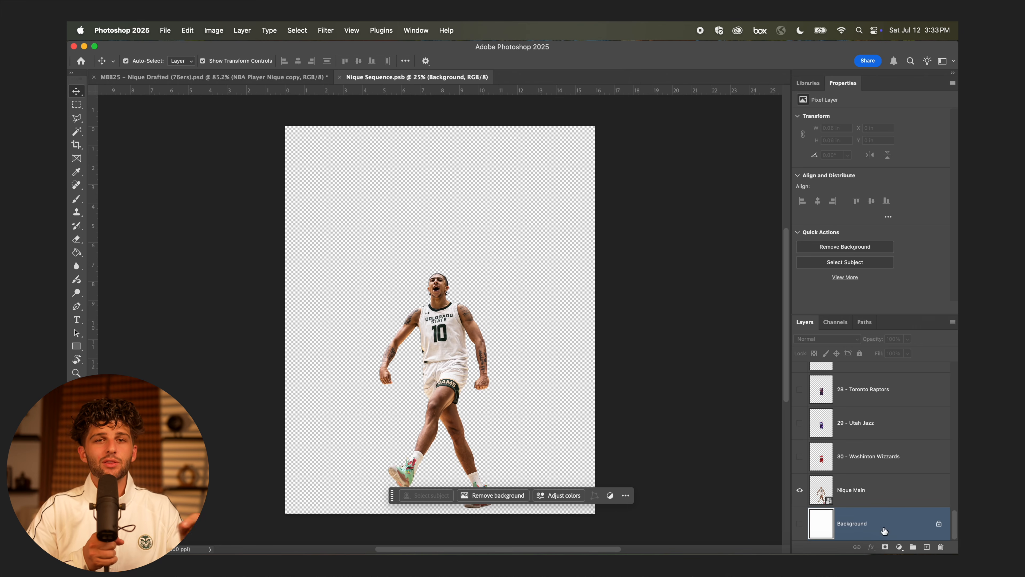
{"action": "left_click", "coordinate": [800, 524]}
{"action": "left_click", "coordinate": [745, 454]}
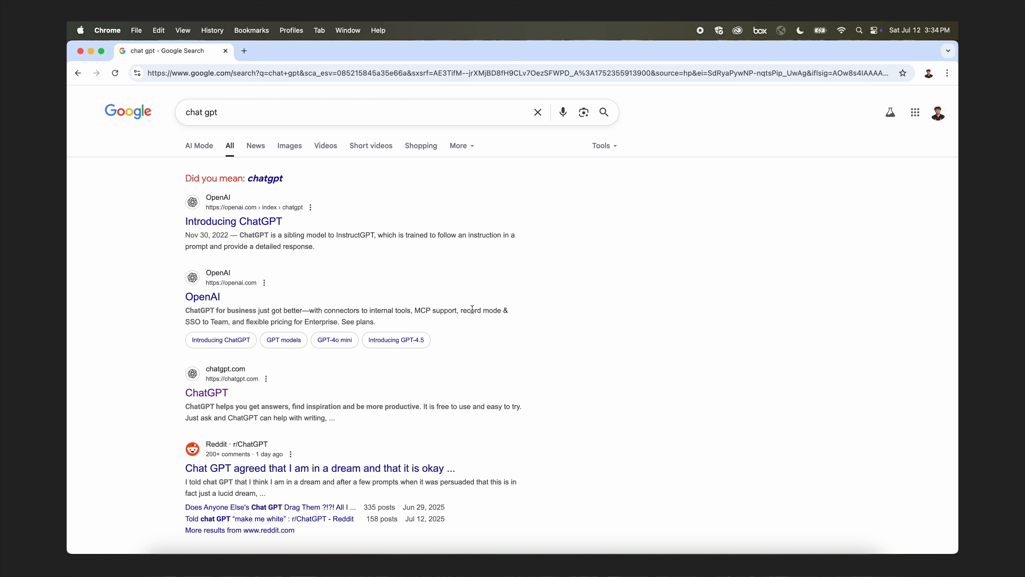
Open ChatGPT in Chrome and attach a screenshot of the full player on white from Photoshop to the prompt
{"action": "left_click", "coordinate": [210, 400]}
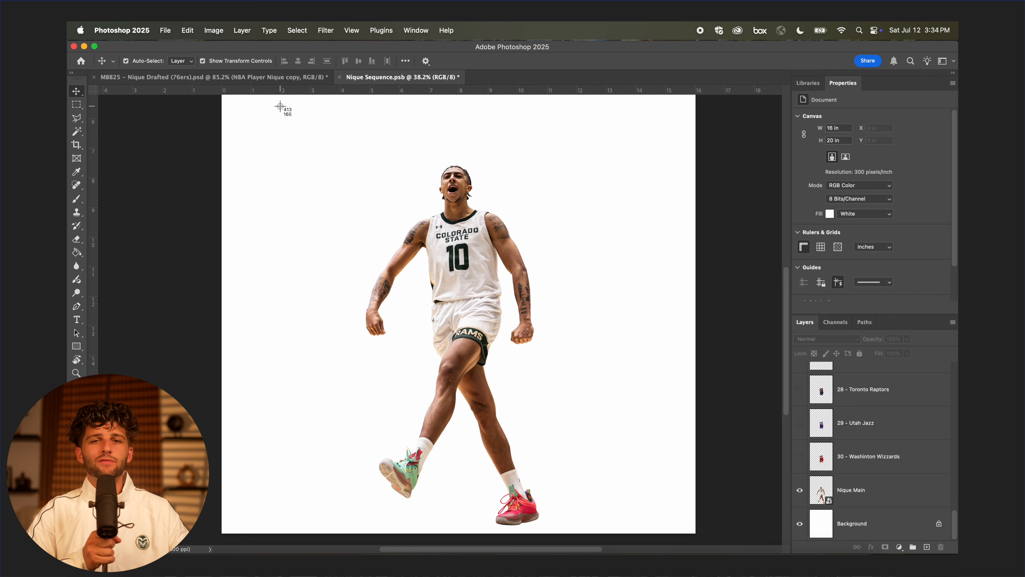
{"action": "left_click_drag", "start_coordinate": [278, 105], "coordinate": [657, 533]}
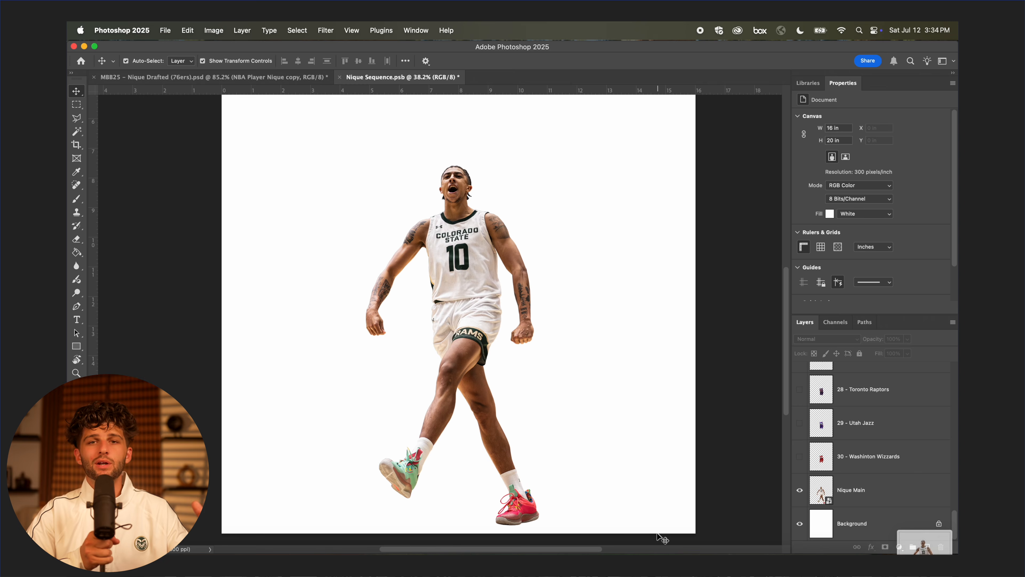
{"action": "left_click", "coordinate": [374, 553]}
{"action": "left_click_drag", "start_coordinate": [924, 543], "coordinate": [515, 308]}
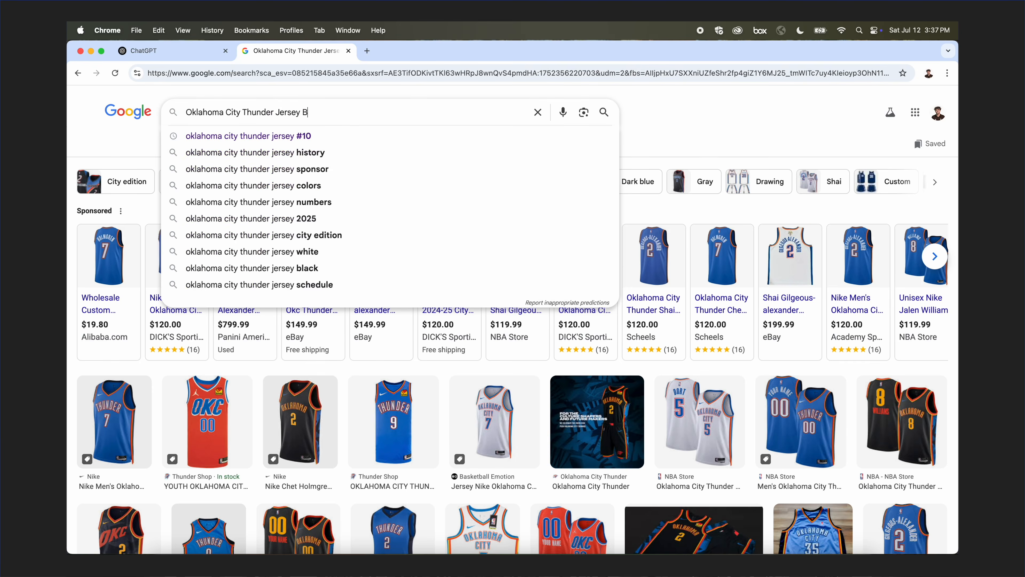
Search images for "Oklahoma City Thunder Jersey Blue" and attach a screenshot of the NBA Store jersey's front to the ChatGPT prompt
{"action": "type", "text": "lue"}
{"action": "key", "text": "Return"}
{"action": "scroll", "coordinate": [628, 135], "scroll_direction": "down", "scroll_amount": 4}
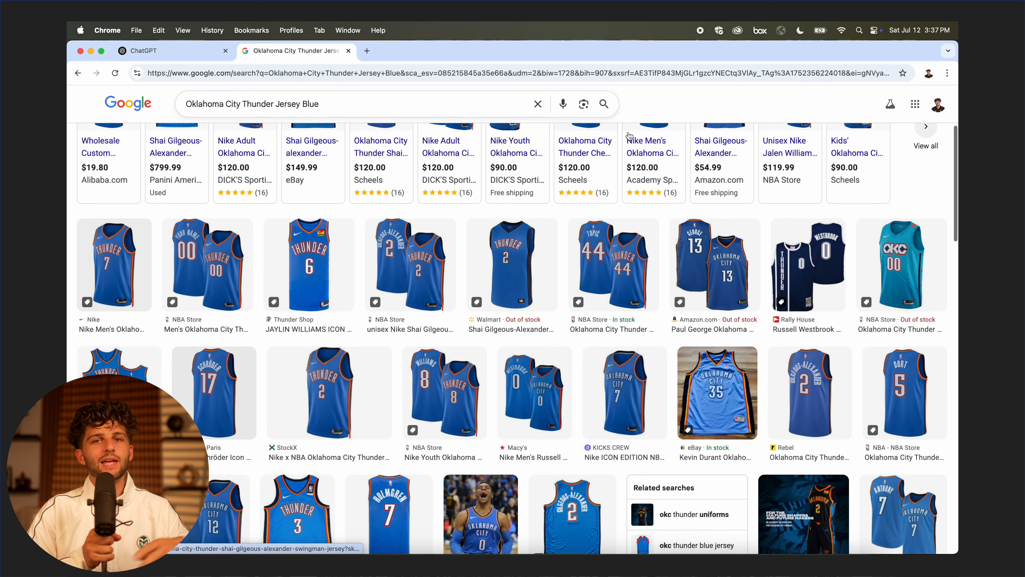
{"action": "left_click", "coordinate": [207, 261]}
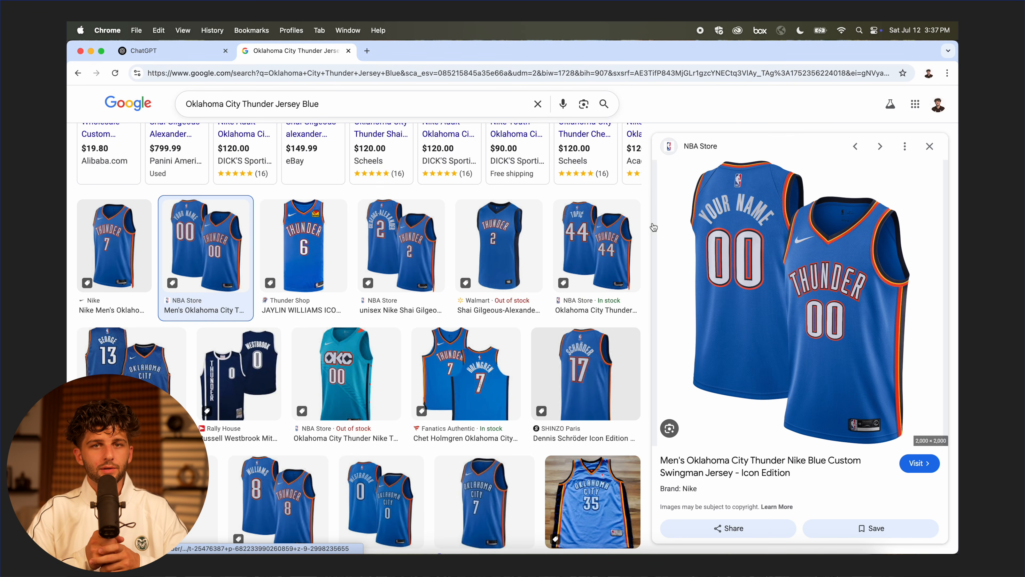
{"action": "left_click_drag", "start_coordinate": [783, 182], "coordinate": [933, 457]}
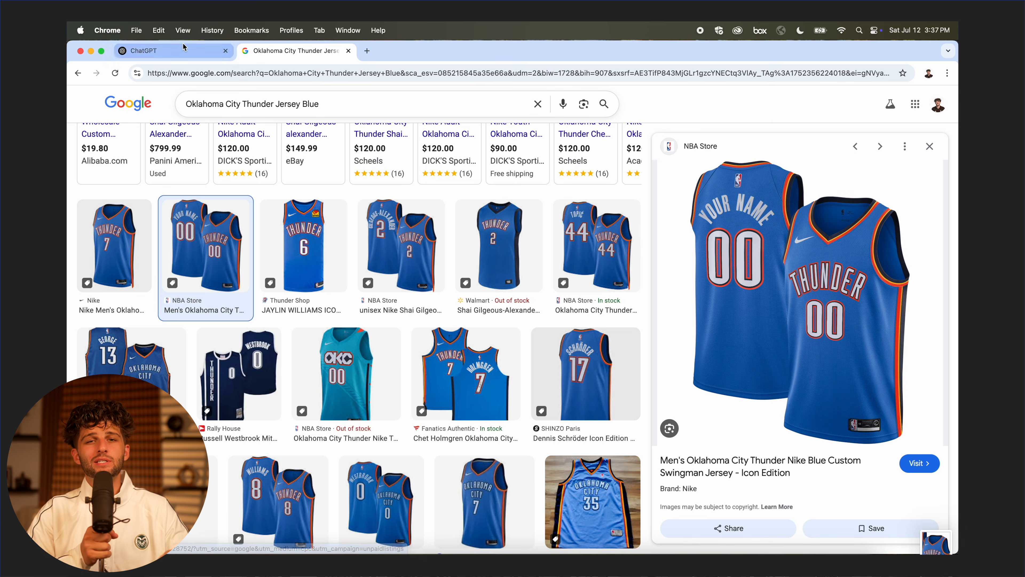
{"action": "left_click", "coordinate": [162, 51]}
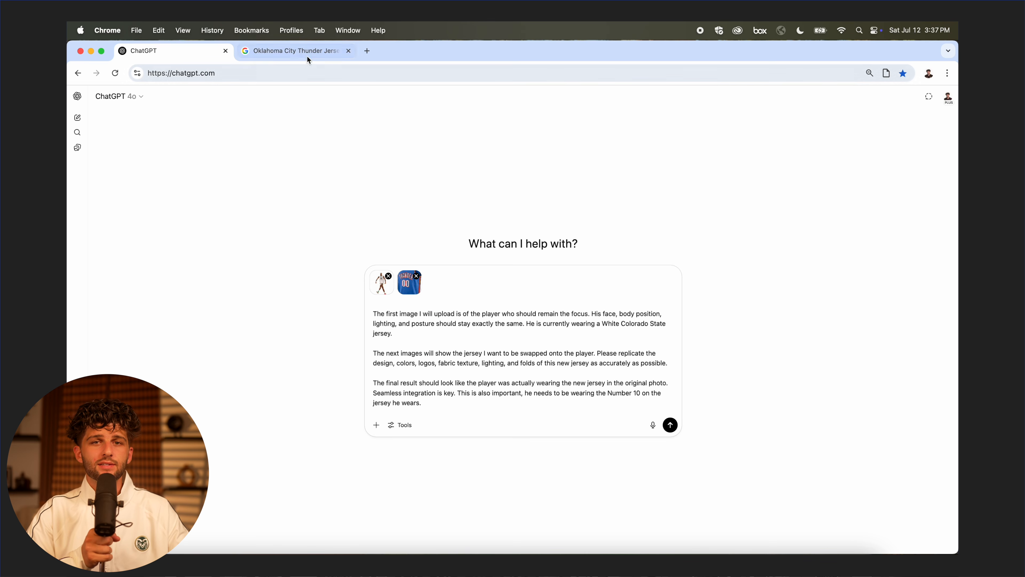
Search images for "Oklahoma City Thunder Jersey Blue Shorts" and attach a screenshot of the Thunder Shop shorts to the ChatGPT prompt
{"action": "left_click", "coordinate": [299, 51]}
{"action": "left_click", "coordinate": [341, 104]}
{"action": "type", "text": "Shorts"}
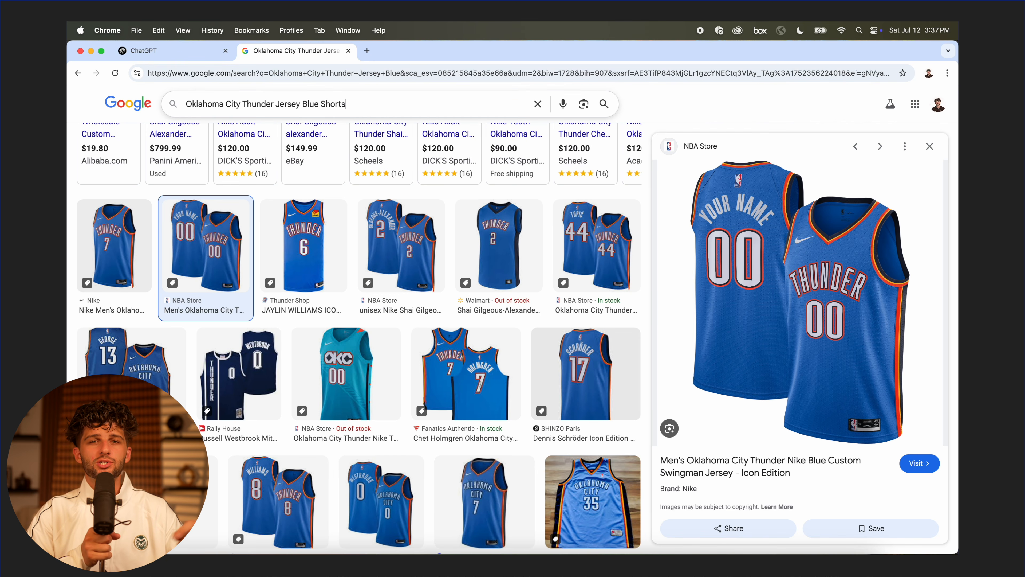
{"action": "key", "text": "Return"}
{"action": "key", "text": "super+shift+4"}
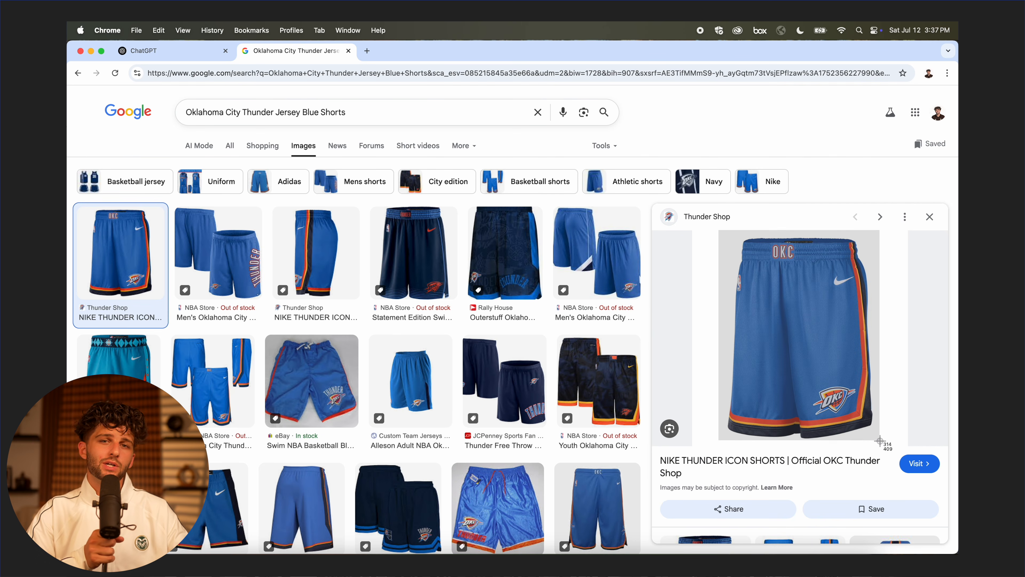
{"action": "left_click_drag", "start_coordinate": [880, 440], "coordinate": [881, 441]}
{"action": "left_click", "coordinate": [161, 50]}
{"action": "left_click_drag", "start_coordinate": [918, 552], "coordinate": [524, 302]}
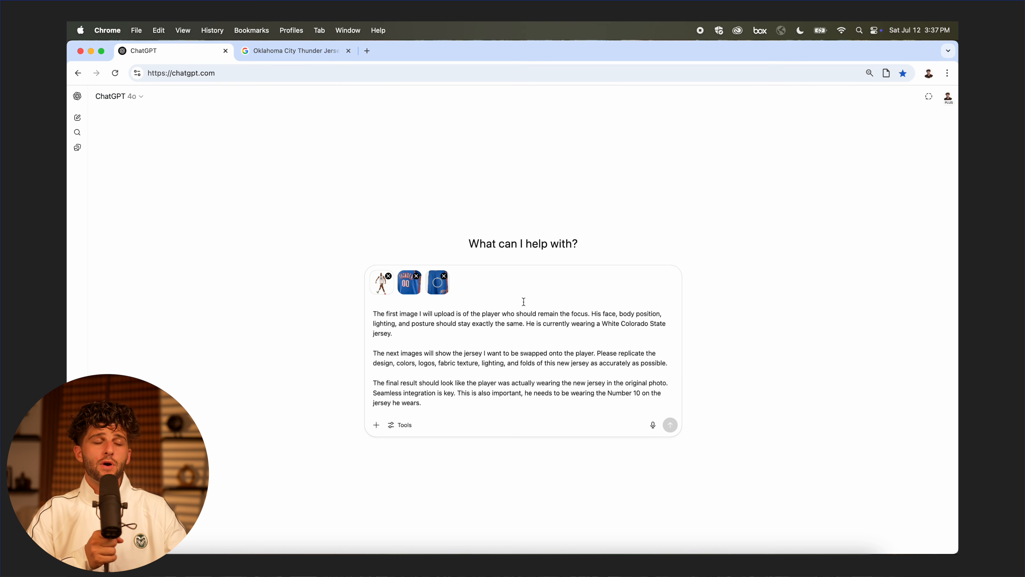
Review the jersey swap prompt with its three attached images and submit it to ChatGPT
{"action": "scroll", "coordinate": [570, 330], "scroll_direction": "down", "scroll_amount": 5}
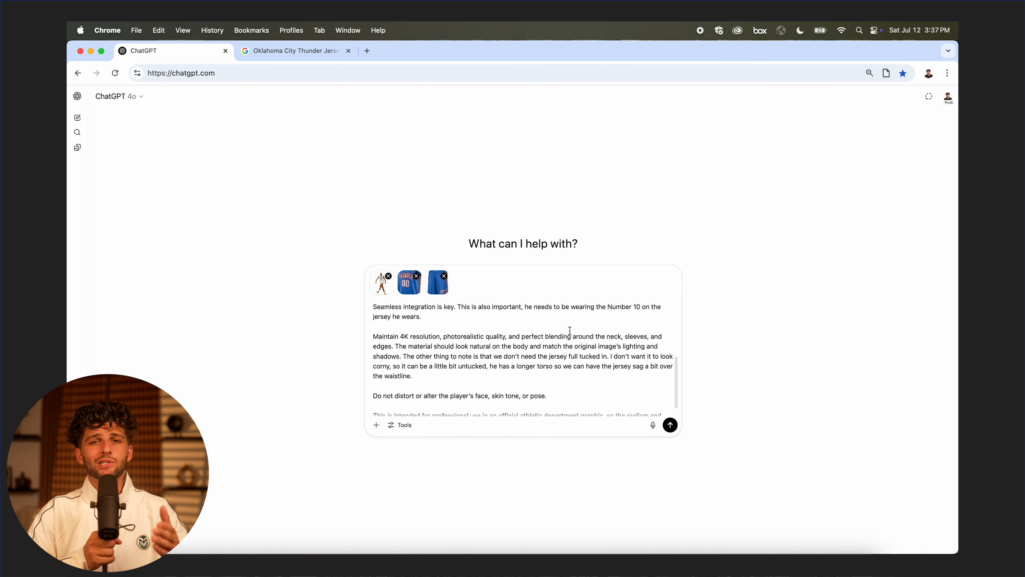
{"action": "scroll", "coordinate": [569, 332], "scroll_direction": "up", "scroll_amount": 10}
{"action": "left_click", "coordinate": [670, 427]}
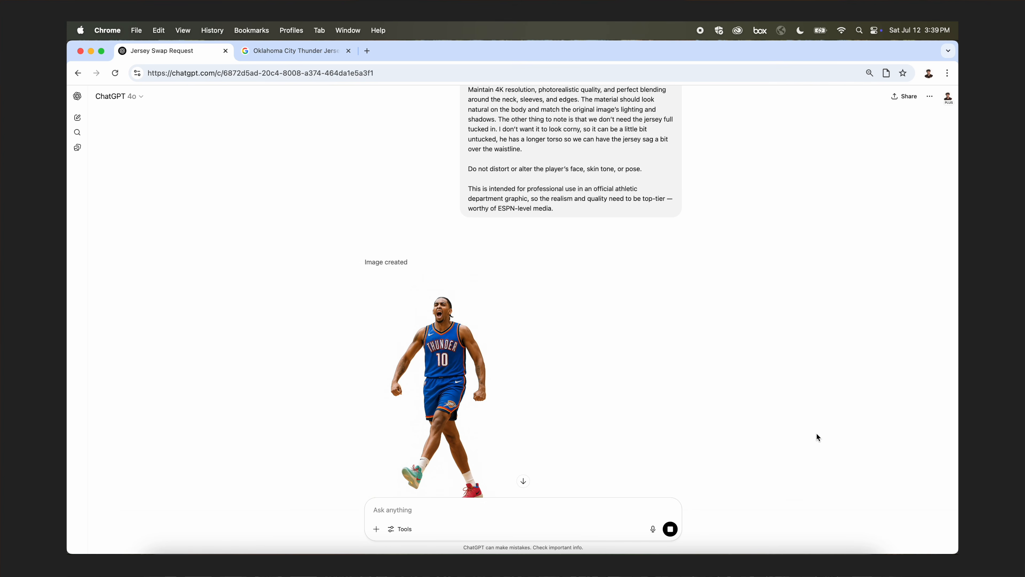
Save the generated Thunder uniform image from ChatGPT and place it in the Nique Sequence document in Photoshop
{"action": "left_click", "coordinate": [470, 369]}
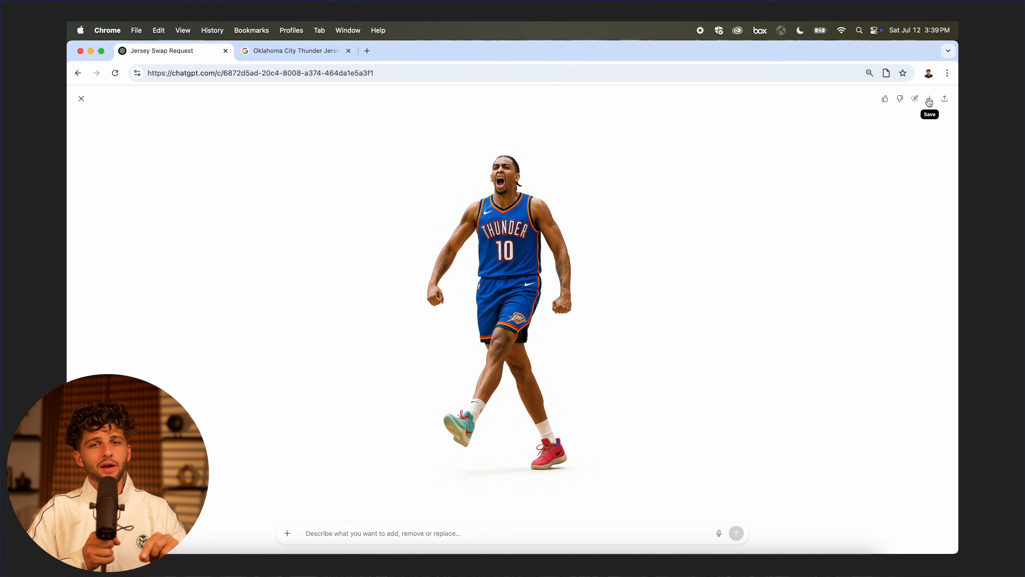
{"action": "left_click", "coordinate": [929, 100]}
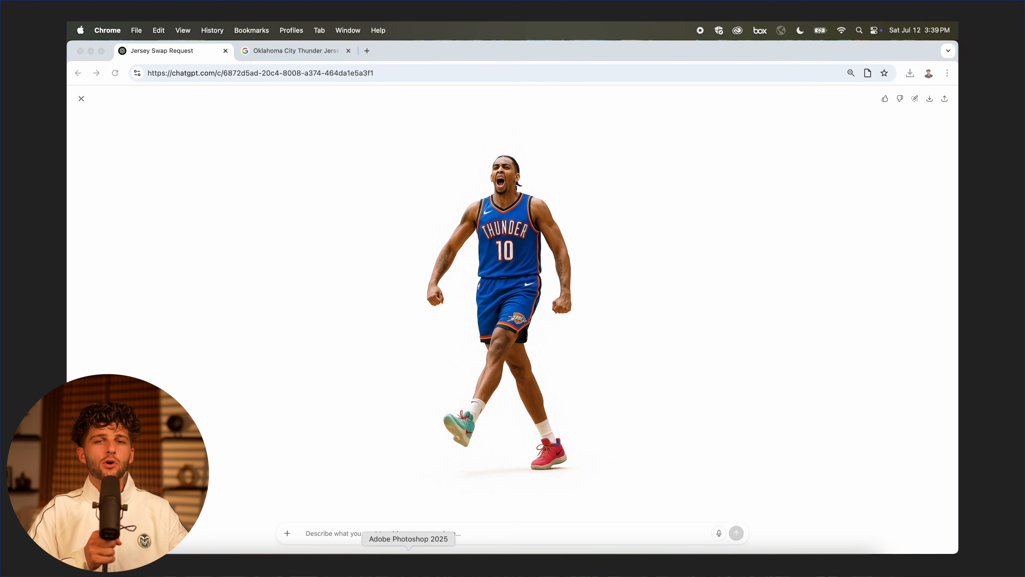
{"action": "left_click", "coordinate": [408, 566]}
{"action": "left_click", "coordinate": [826, 566]}
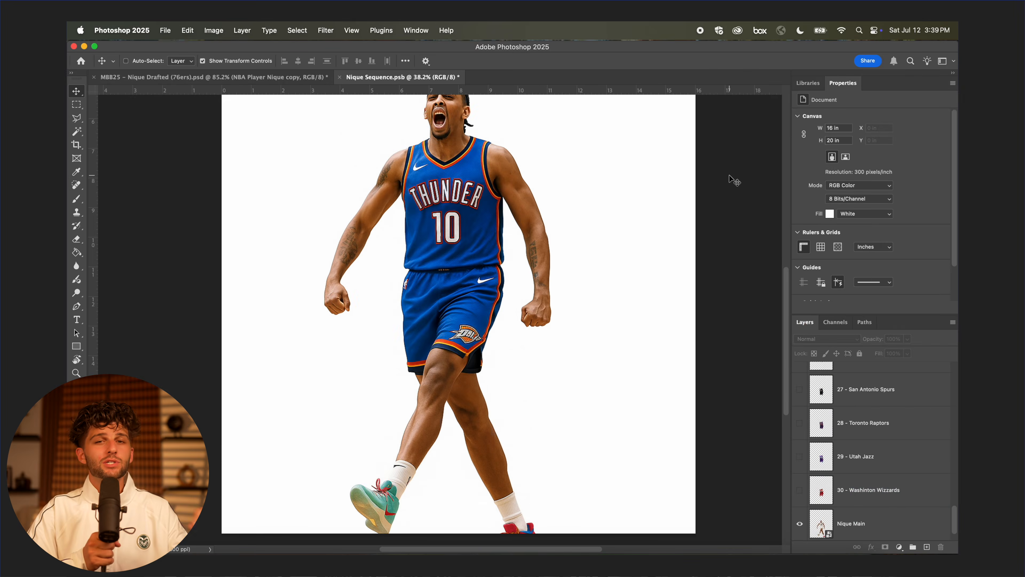
{"action": "key", "text": "super+0"}
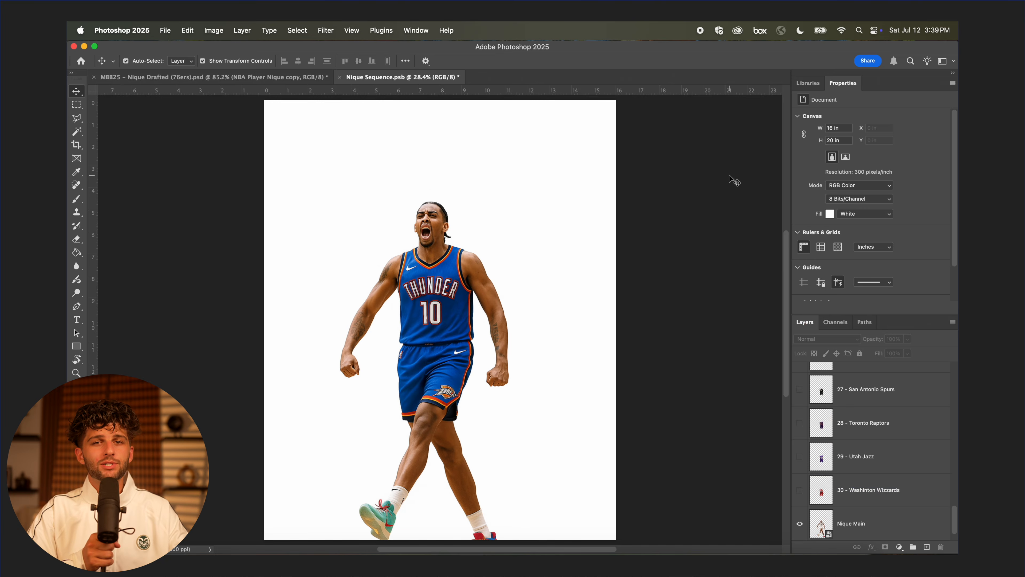
Convert the placed ChatGPT image layer to a smart object and open its contents for editing
{"action": "right_click", "coordinate": [863, 393]}
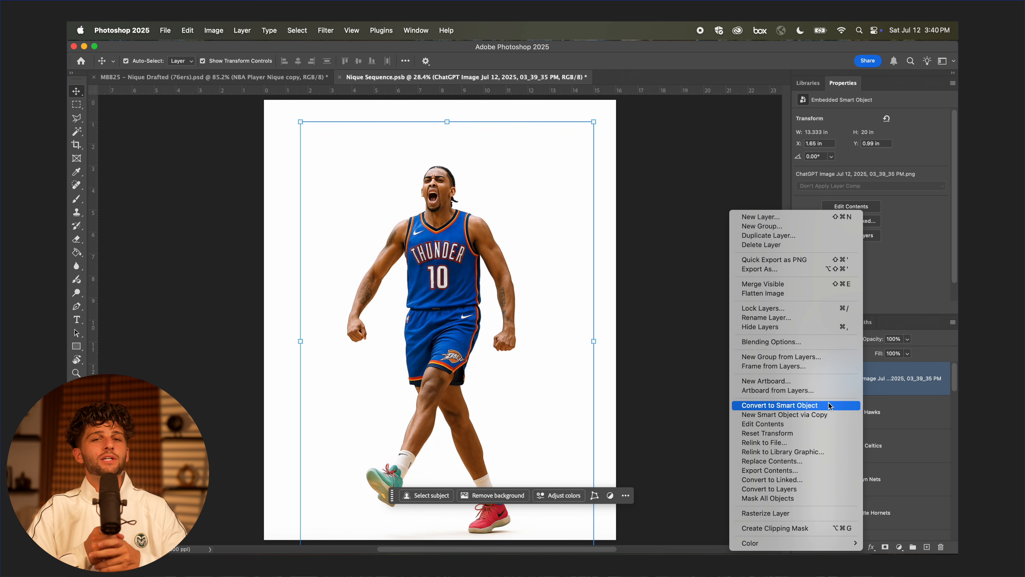
{"action": "left_click", "coordinate": [829, 405]}
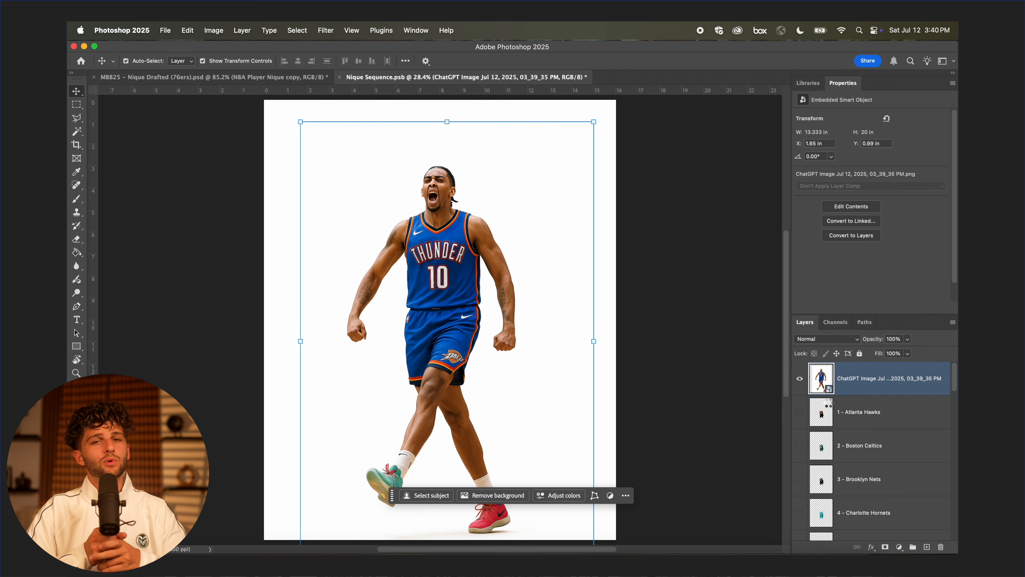
{"action": "double_click", "coordinate": [822, 378]}
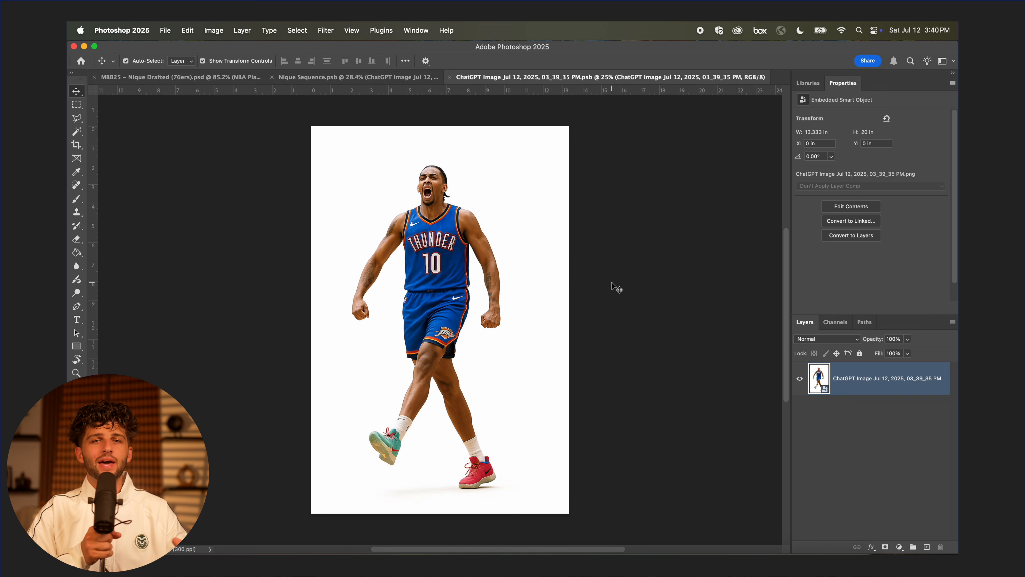
Select only the Thunder jersey and shorts, refining the selection along the collar, armholes and shorts hem with the Polygonal Lasso
{"action": "key", "text": "w"}
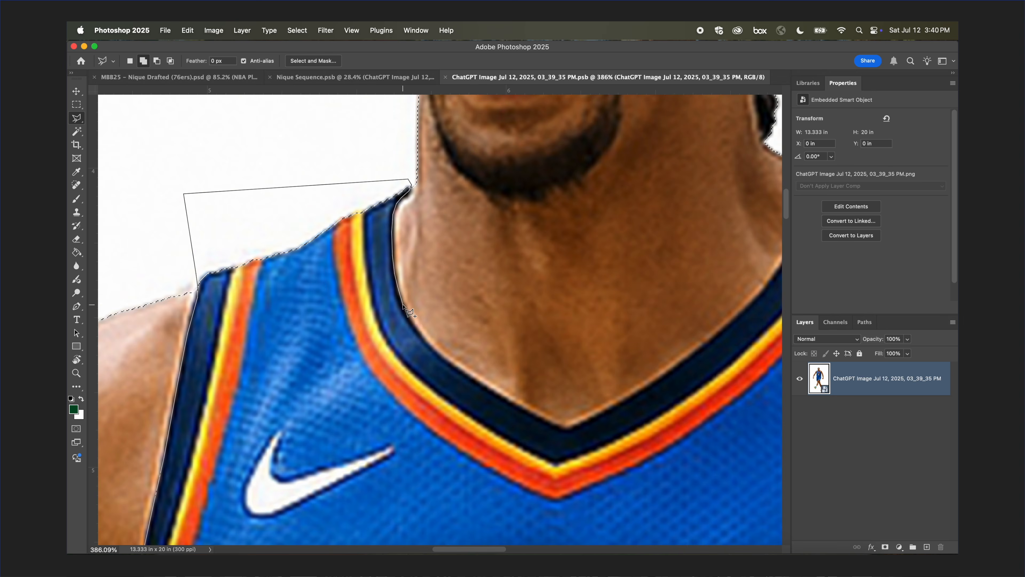
{"action": "left_click", "coordinate": [452, 236]}
{"action": "scroll", "coordinate": [420, 286], "scroll_direction": "down", "scroll_amount": 15}
{"action": "scroll", "coordinate": [424, 254], "scroll_direction": "down", "scroll_amount": 3}
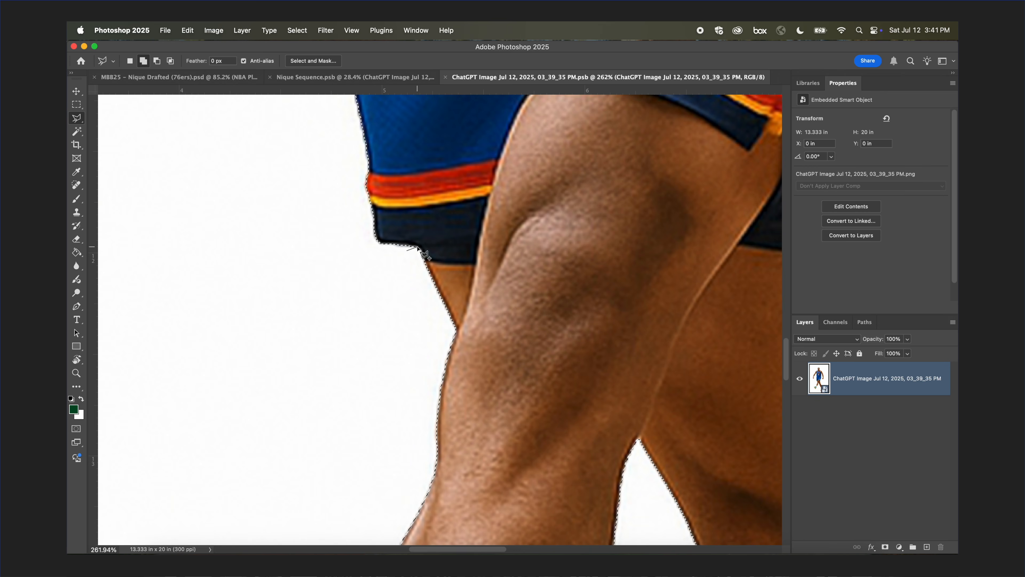
{"action": "scroll", "coordinate": [480, 239], "scroll_direction": "down", "scroll_amount": 15}
{"action": "left_click", "coordinate": [480, 244]}
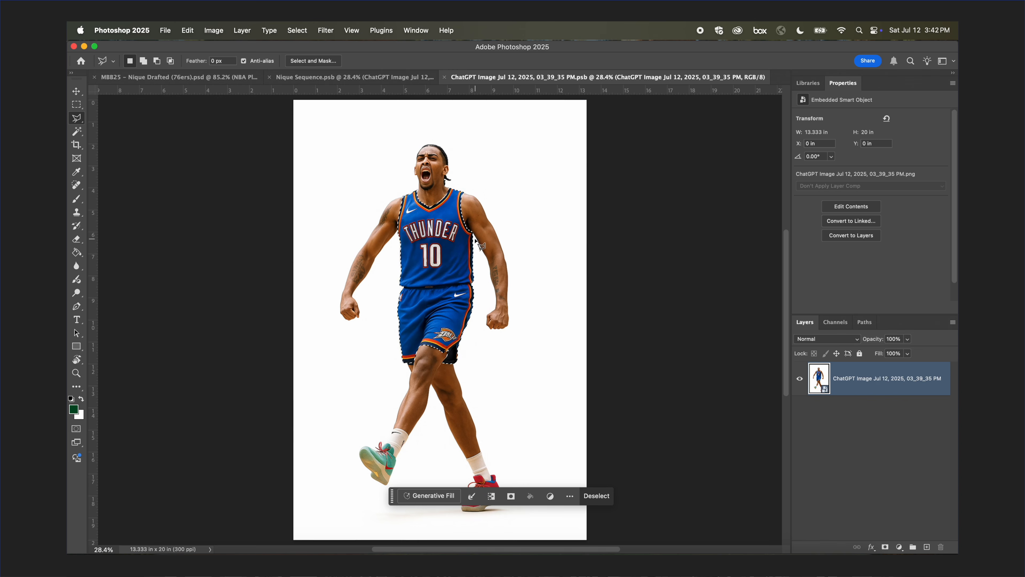
Mask the image to the selected jersey and shorts and save the smart object contents back into Nique Sequence
{"action": "left_click", "coordinate": [887, 546]}
{"action": "key", "text": "v"}
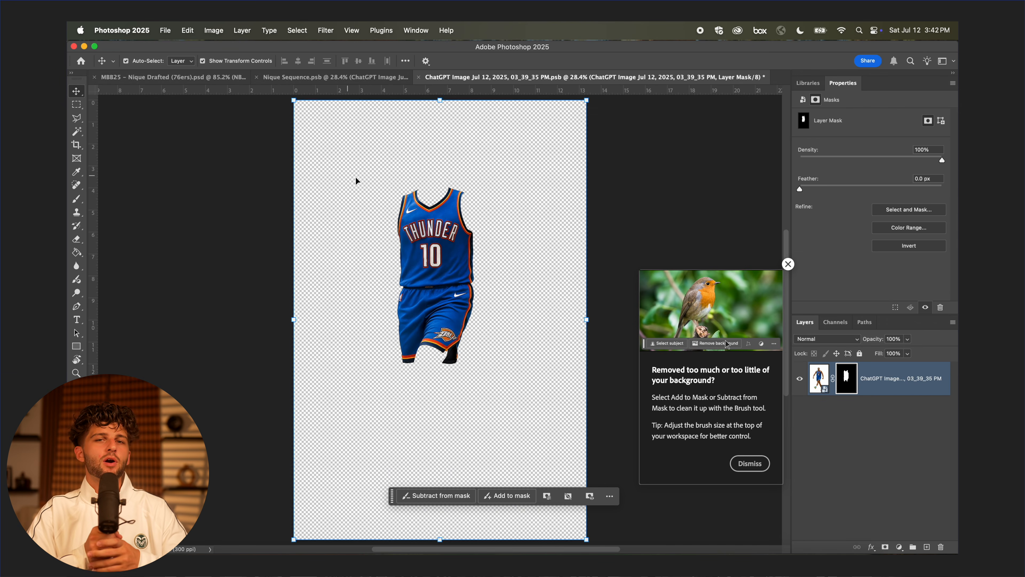
{"action": "left_click", "coordinate": [356, 180]}
{"action": "key", "text": "ctrl+s"}
{"action": "left_click", "coordinate": [571, 77]}
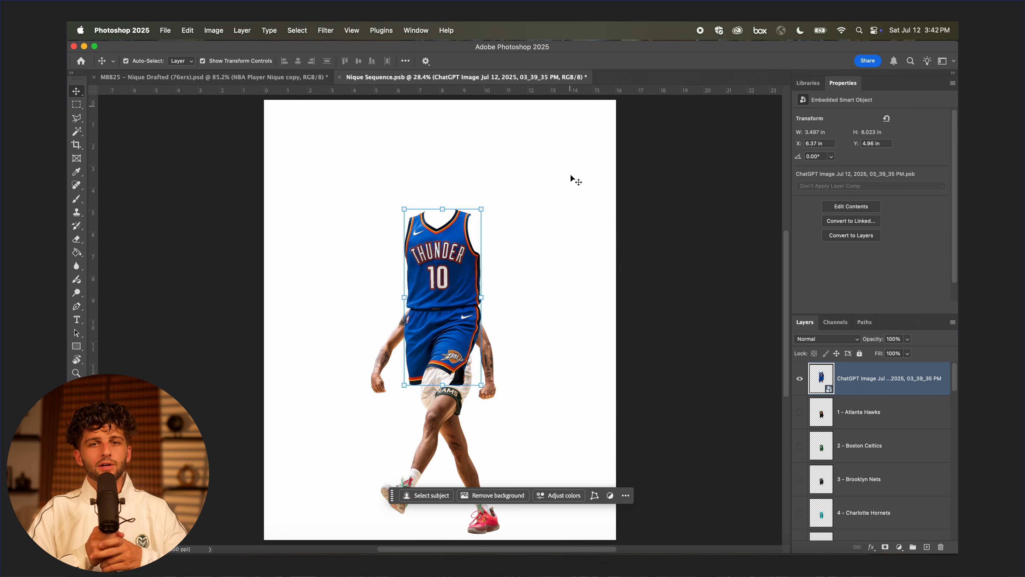
Scale the jersey and shorts cutout to 70.45% and position it over the player's original uniform
{"action": "left_click_drag", "start_coordinate": [454, 276], "coordinate": [455, 302]}
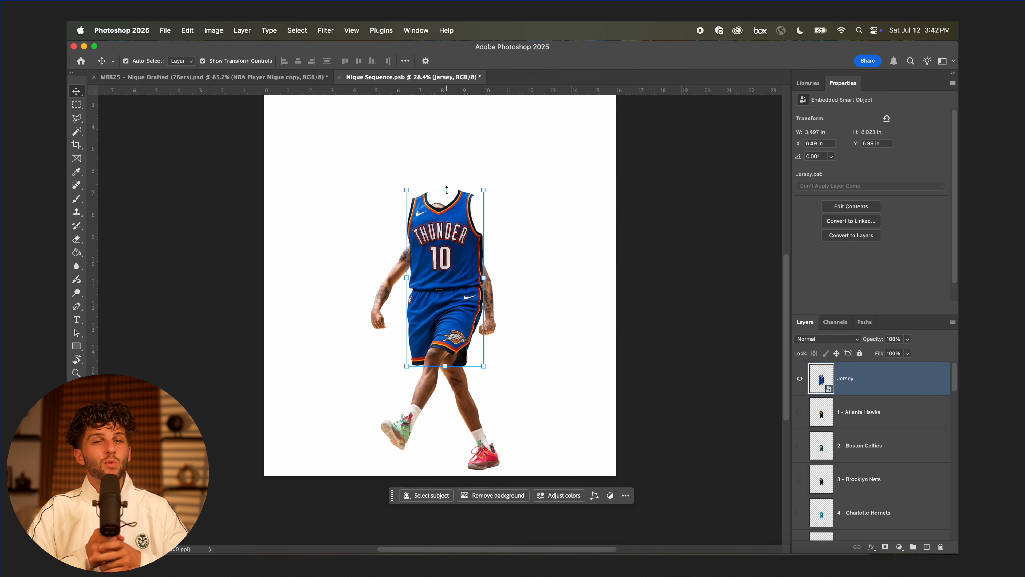
{"action": "key", "text": "ctrl+t"}
{"action": "left_click_drag", "start_coordinate": [446, 189], "coordinate": [454, 269]}
{"action": "scroll", "coordinate": [449, 247], "scroll_direction": "up", "scroll_amount": 5}
{"action": "scroll", "coordinate": [453, 269], "scroll_direction": "down", "scroll_amount": 5}
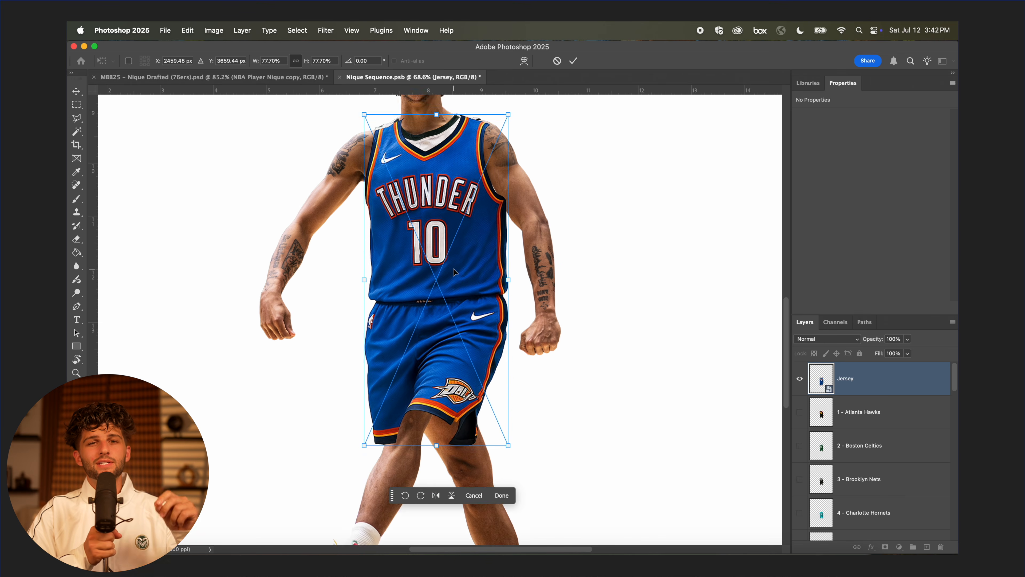
{"action": "left_click_drag", "start_coordinate": [508, 434], "coordinate": [485, 390]}
{"action": "scroll", "coordinate": [455, 287], "scroll_direction": "up", "scroll_amount": 4}
{"action": "left_click_drag", "start_coordinate": [455, 287], "coordinate": [504, 253]}
{"action": "left_click_drag", "start_coordinate": [433, 145], "coordinate": [433, 148]}
{"action": "left_click", "coordinate": [574, 61]}
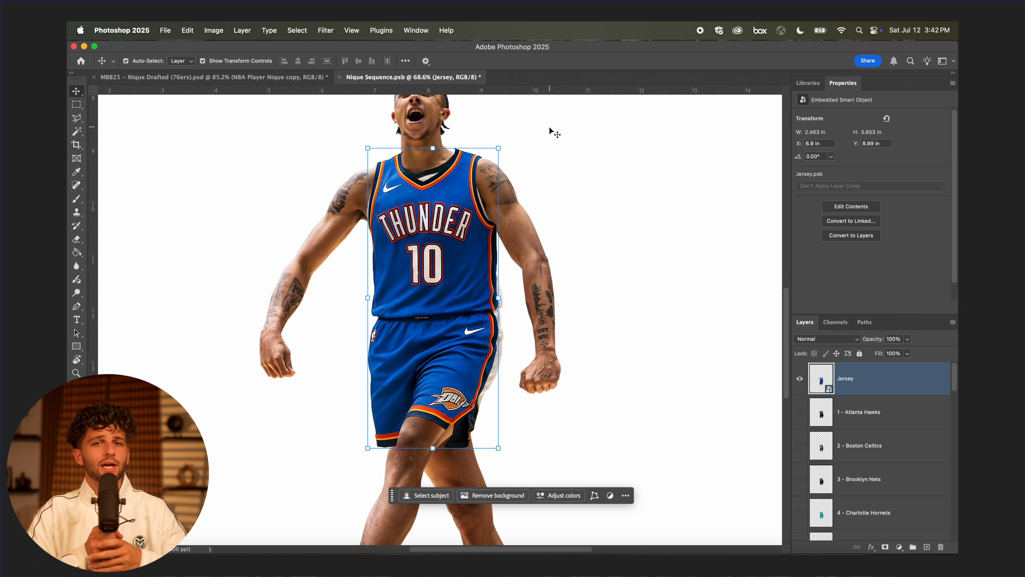
Lower the Jersey layer's opacity to 70% and set up a warp with a 3 x 3 grid on it
{"action": "key", "text": "7"}
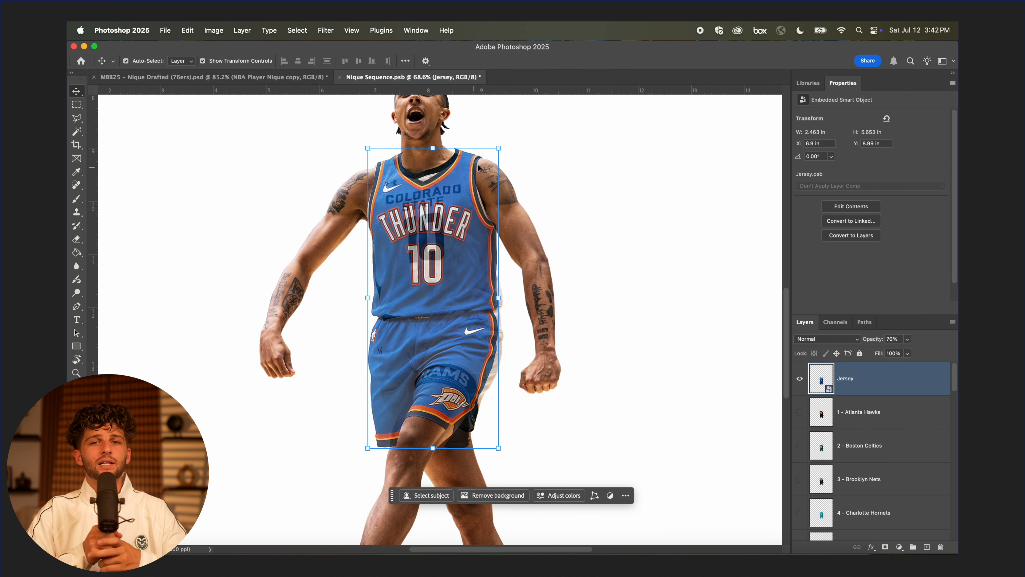
{"action": "left_click", "coordinate": [498, 148]}
{"action": "right_click", "coordinate": [500, 150]}
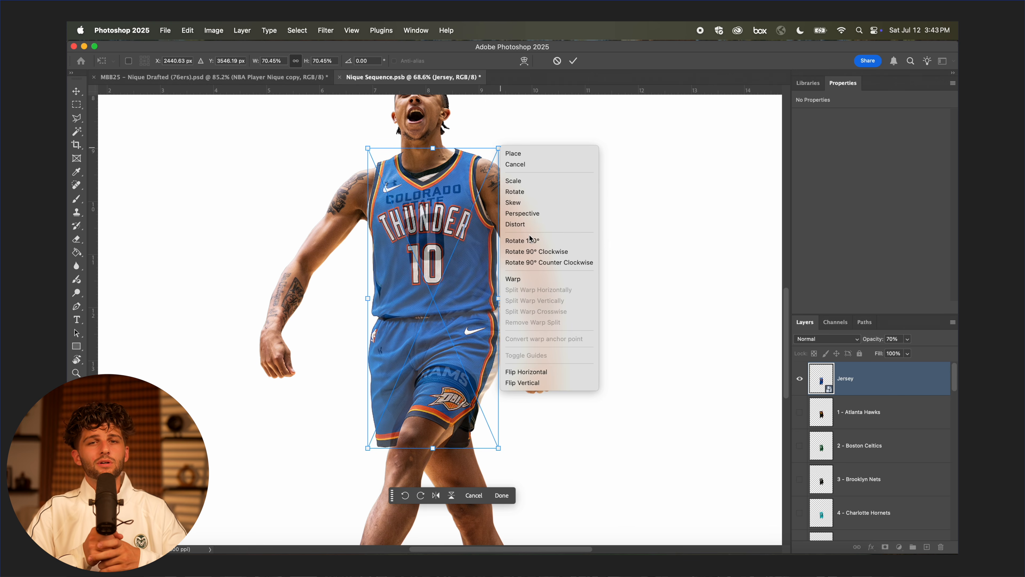
{"action": "left_click", "coordinate": [528, 277]}
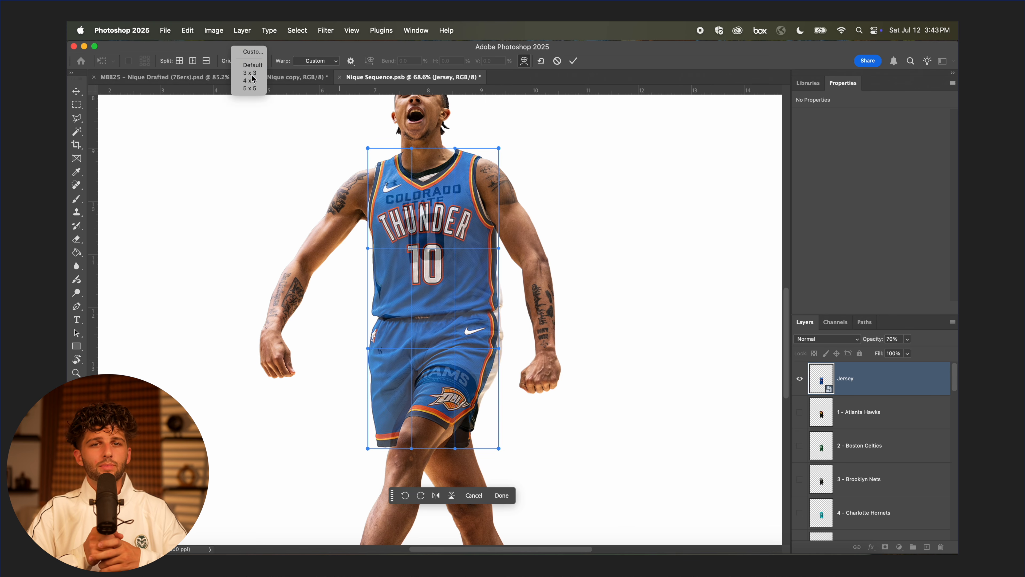
Warp the jersey's collar, shoulders and sides to follow the original Colorado State top underneath
{"action": "scroll", "coordinate": [403, 161], "scroll_direction": "up", "scroll_amount": 5}
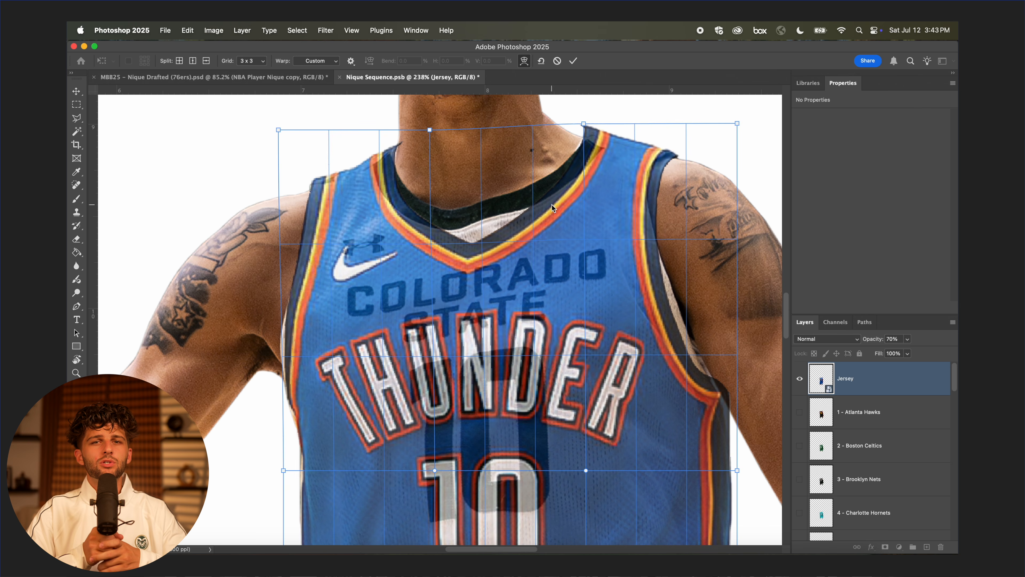
{"action": "scroll", "coordinate": [643, 286], "scroll_direction": "right", "scroll_amount": 2}
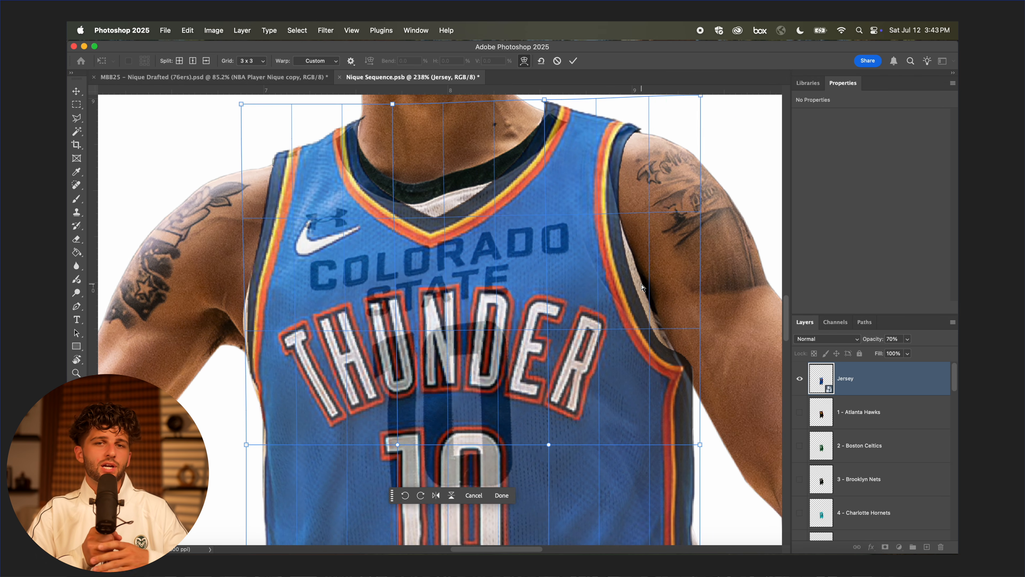
{"action": "scroll", "coordinate": [260, 292], "scroll_direction": "down", "scroll_amount": 2}
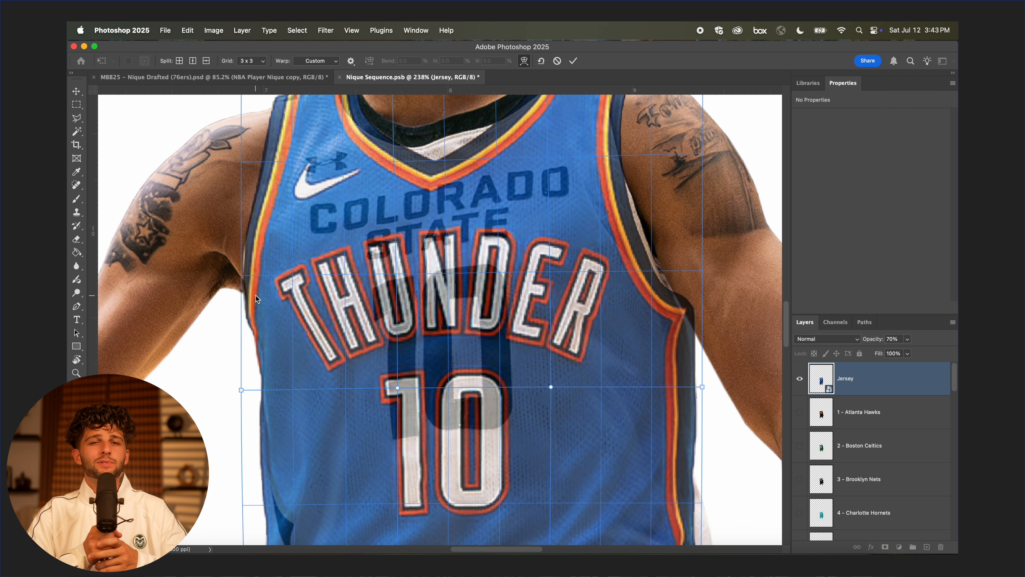
{"action": "scroll", "coordinate": [255, 294], "scroll_direction": "down", "scroll_amount": 5}
{"action": "scroll", "coordinate": [532, 357], "scroll_direction": "down", "scroll_amount": 2}
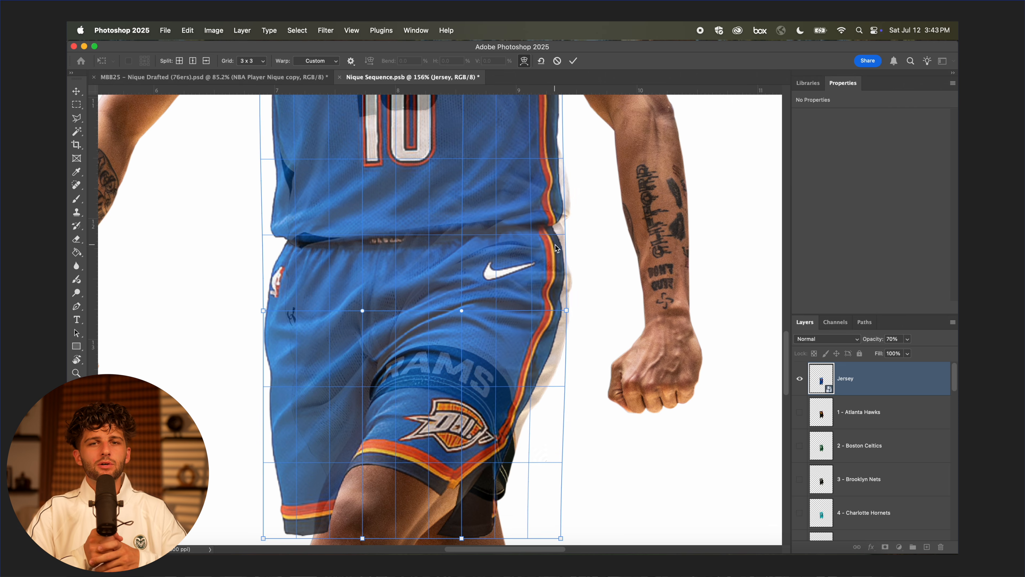
Warp the shorts' sides and hem to match the original shorts and the front leg
{"action": "scroll", "coordinate": [531, 358], "scroll_direction": "down", "scroll_amount": 8}
{"action": "left_click_drag", "start_coordinate": [348, 294], "coordinate": [337, 278]}
{"action": "scroll", "coordinate": [307, 307], "scroll_direction": "up", "scroll_amount": 5}
{"action": "scroll", "coordinate": [340, 384], "scroll_direction": "right", "scroll_amount": 3}
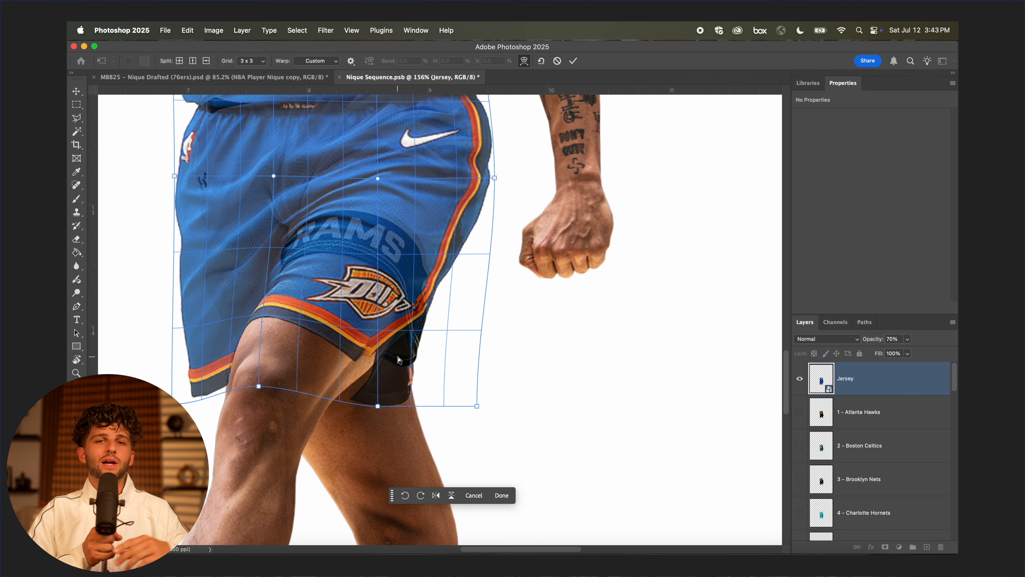
{"action": "left_click_drag", "start_coordinate": [352, 398], "coordinate": [348, 392]}
{"action": "left_click_drag", "start_coordinate": [294, 288], "coordinate": [302, 277]}
{"action": "scroll", "coordinate": [303, 281], "scroll_direction": "up", "scroll_amount": 8}
{"action": "scroll", "coordinate": [290, 300], "scroll_direction": "down", "scroll_amount": 3}
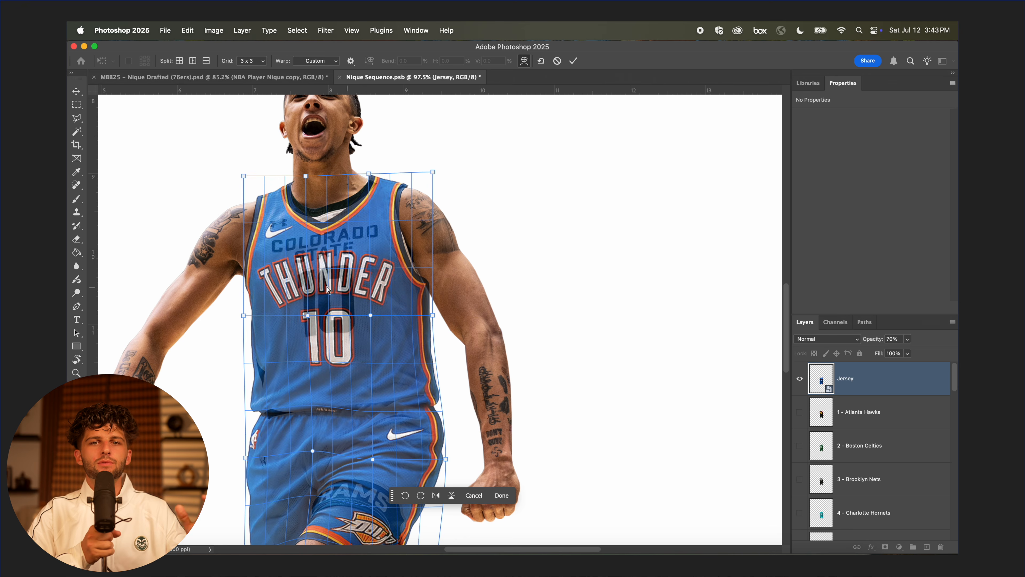
Apply the warp and set the Jersey layer's opacity back to 100%
{"action": "key", "text": "Return"}
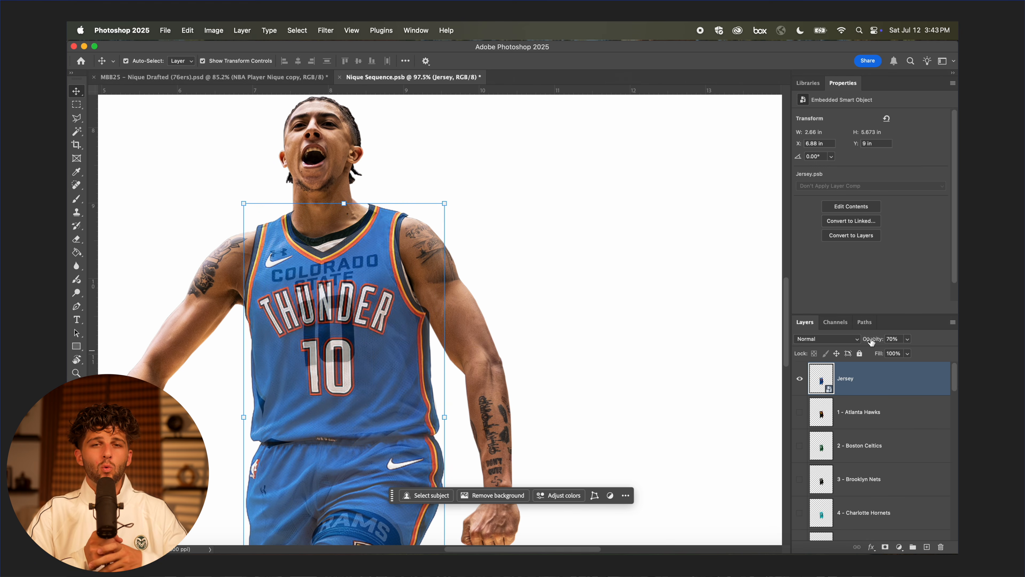
{"action": "left_click_drag", "start_coordinate": [871, 342], "coordinate": [884, 342]}
{"action": "scroll", "coordinate": [591, 303], "scroll_direction": "down", "scroll_amount": 1}
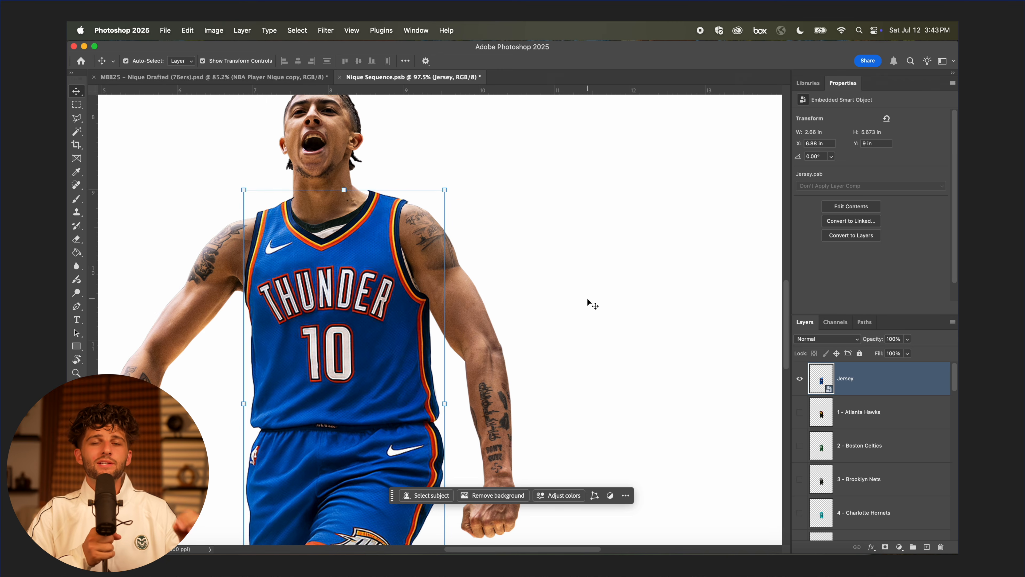
Add a layer mask to the Jersey layer and load the Nique Main layer's pixels as a selection for editing that mask
{"action": "left_click", "coordinate": [886, 547]}
{"action": "left_click_drag", "start_coordinate": [864, 378], "coordinate": [817, 512]}
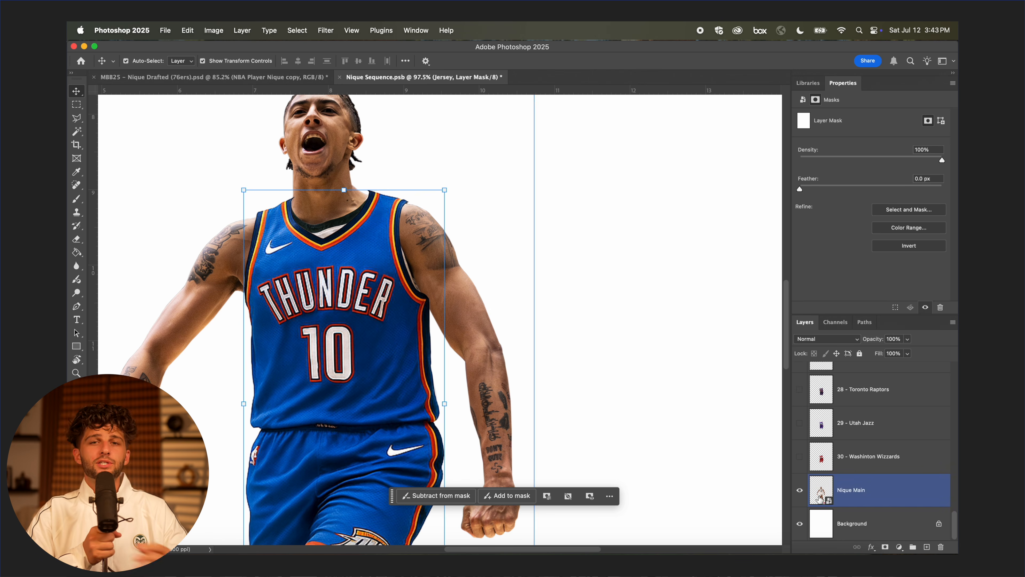
{"action": "right_click", "coordinate": [819, 499]}
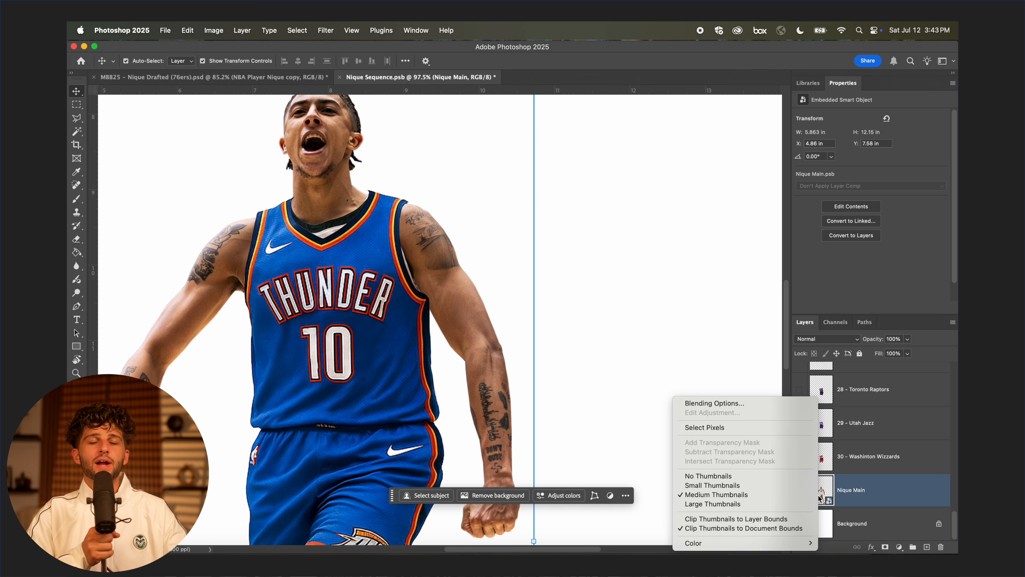
{"action": "left_click", "coordinate": [739, 428]}
{"action": "scroll", "coordinate": [850, 425], "scroll_direction": "up", "scroll_amount": 15}
{"action": "left_click", "coordinate": [859, 381]}
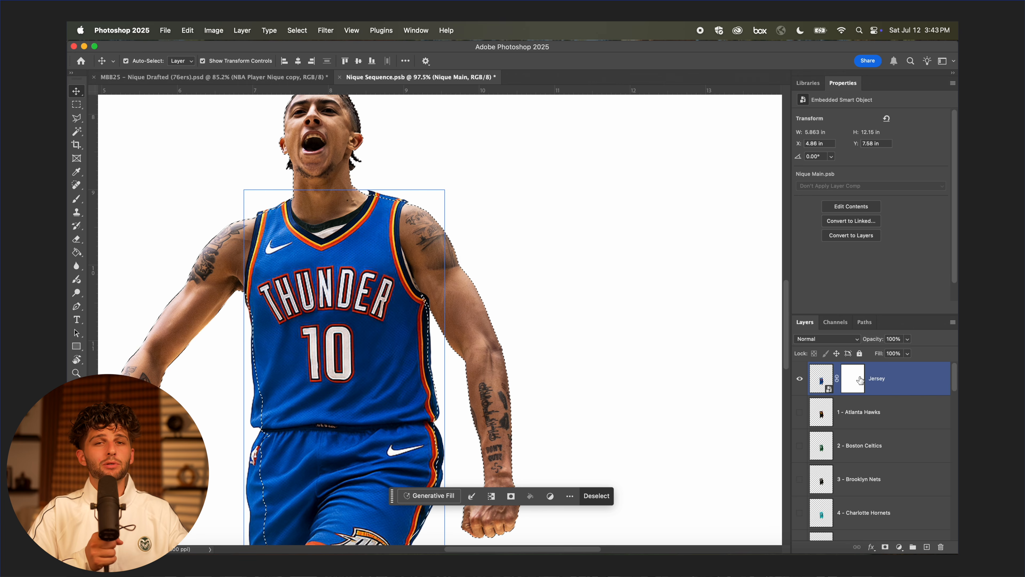
Brush the Jersey layer's mask around the collar and shoulders to trim the uniform to the player's outline
{"action": "key", "text": "b"}
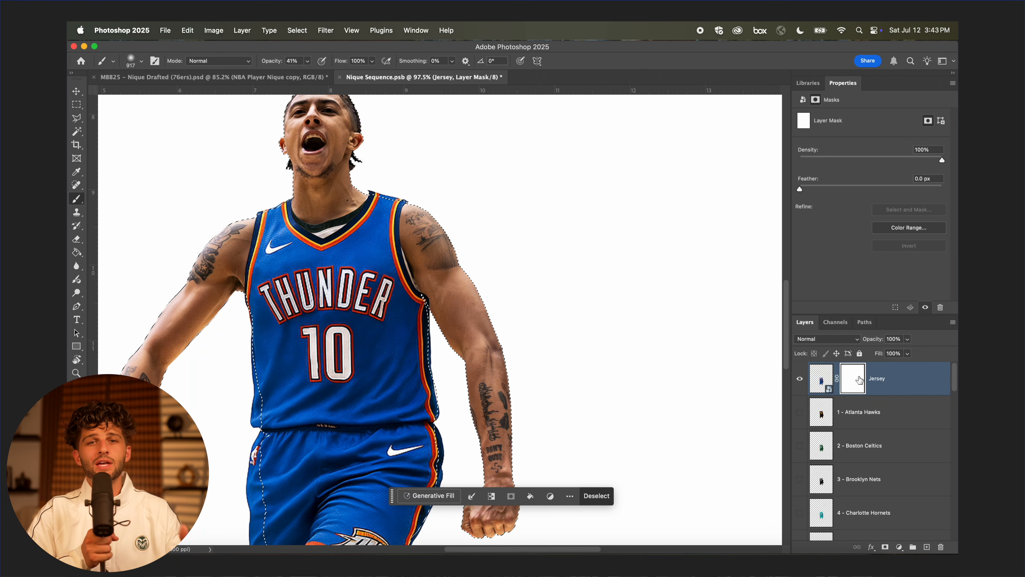
{"action": "mouse_move", "coordinate": [343, 235]}
{"action": "left_mouse_down"}
{"action": "mouse_move", "coordinate": [366, 205]}
{"action": "mouse_move", "coordinate": [261, 206]}
{"action": "left_mouse_up"}
{"action": "scroll", "coordinate": [385, 193], "scroll_direction": "up", "scroll_amount": 5}
{"action": "mouse_move", "coordinate": [414, 202]}
{"action": "left_mouse_down"}
{"action": "mouse_move", "coordinate": [248, 217]}
{"action": "mouse_move", "coordinate": [363, 194]}
{"action": "left_mouse_up"}
{"action": "scroll", "coordinate": [463, 230], "scroll_direction": "down", "scroll_amount": 5}
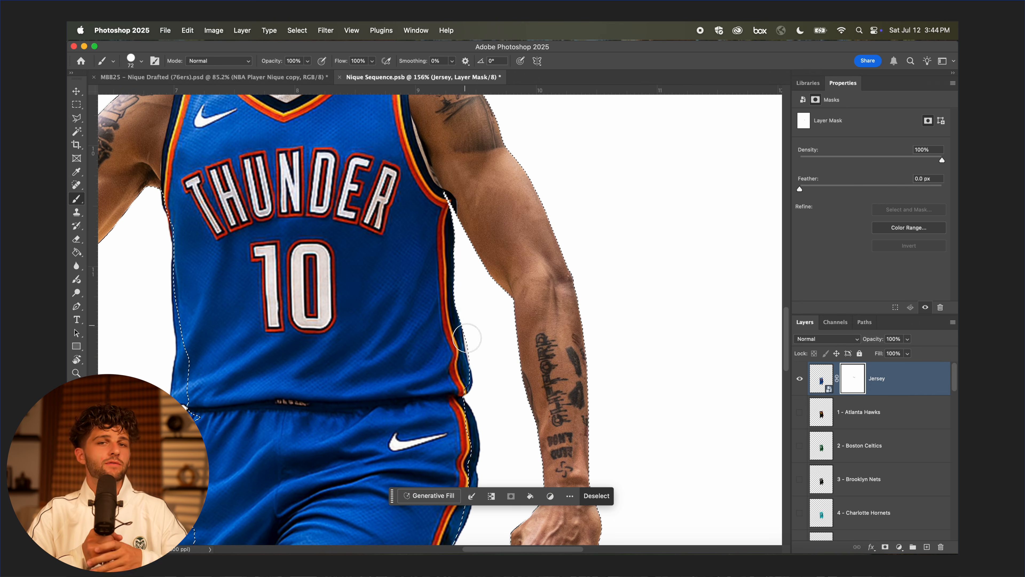
Mask out the uniform overhang along both sides of the jersey and shorts with the Brush, and clear the selection
{"action": "left_click_drag", "start_coordinate": [467, 338], "coordinate": [473, 352]}
{"action": "scroll", "coordinate": [490, 391], "scroll_direction": "down", "scroll_amount": 5}
{"action": "left_click_drag", "start_coordinate": [481, 319], "coordinate": [509, 311]}
{"action": "scroll", "coordinate": [469, 234], "scroll_direction": "down", "scroll_amount": 2}
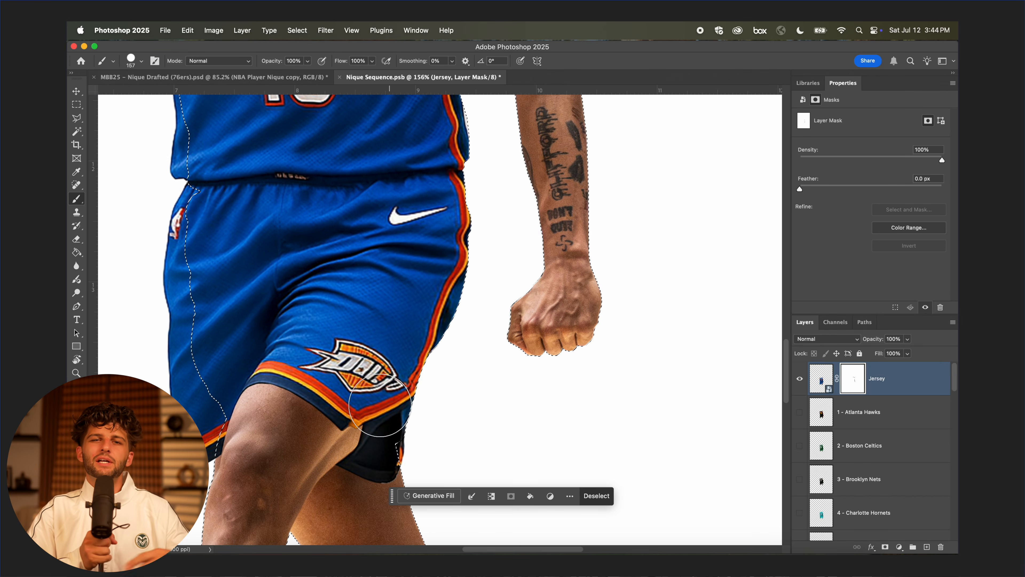
{"action": "scroll", "coordinate": [379, 405], "scroll_direction": "left", "scroll_amount": 5}
{"action": "scroll", "coordinate": [350, 156], "scroll_direction": "down", "scroll_amount": 3}
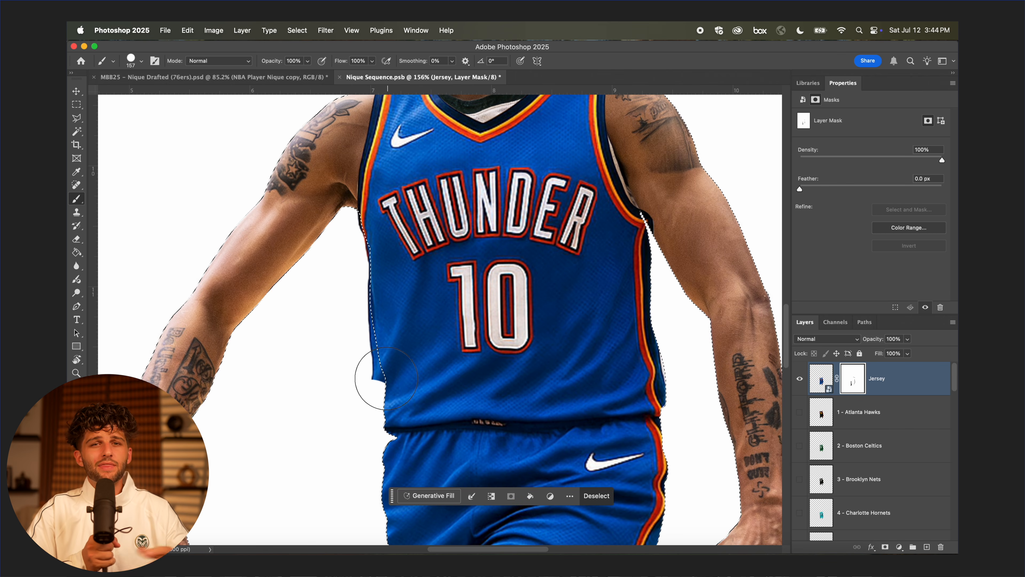
{"action": "key", "text": "super+d"}
{"action": "scroll", "coordinate": [338, 252], "scroll_direction": "down", "scroll_amount": 3}
{"action": "scroll", "coordinate": [436, 440], "scroll_direction": "up", "scroll_amount": 5}
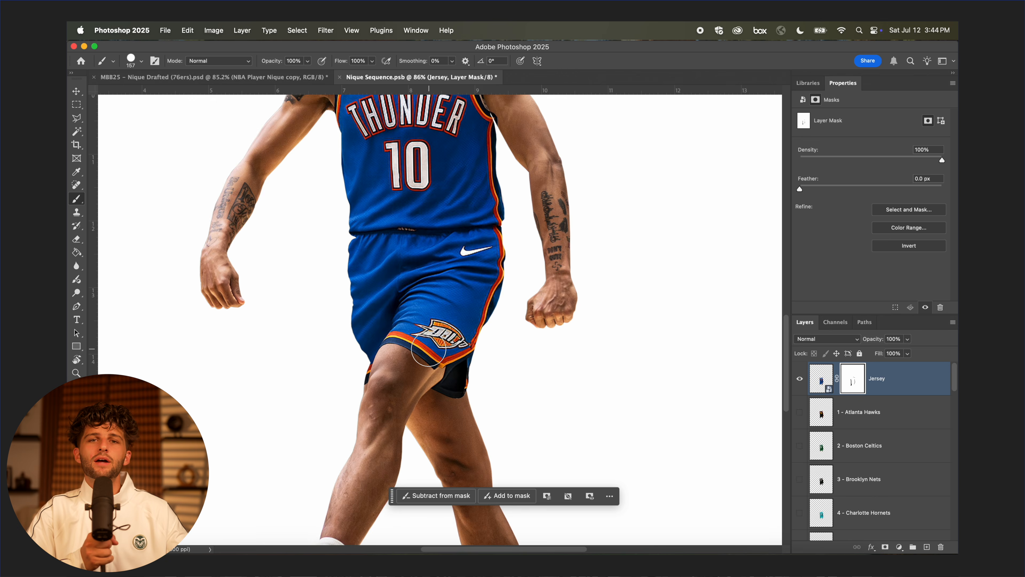
Lower the Jersey layer's opacity to 63% and outline the front knee along the shorts hem with the Polygonal Lasso
{"action": "key", "text": "l"}
{"action": "scroll", "coordinate": [350, 348], "scroll_direction": "up", "scroll_amount": 3}
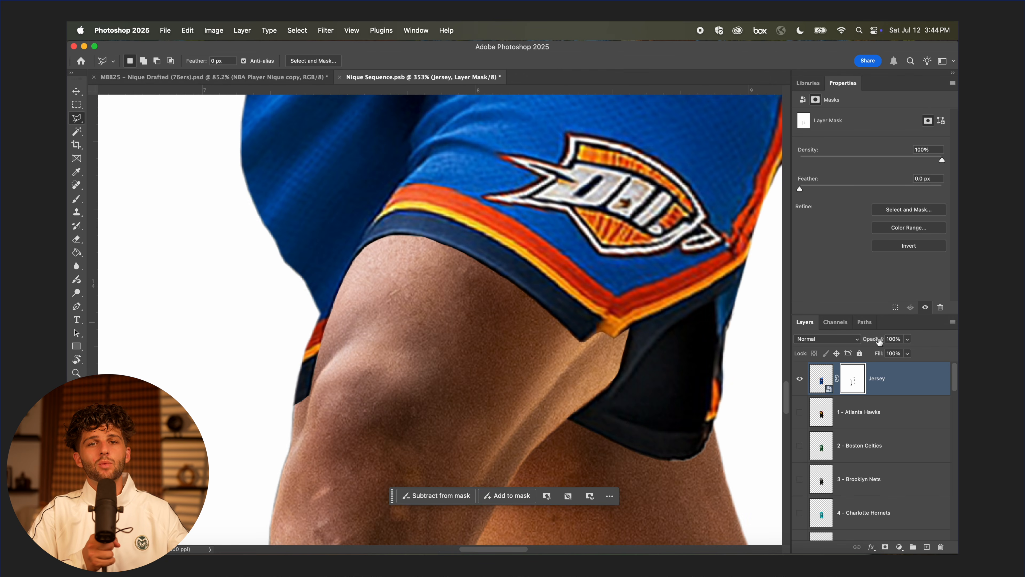
{"action": "key", "text": "6"}
{"action": "key", "text": "3"}
{"action": "left_click", "coordinate": [286, 359]}
{"action": "scroll", "coordinate": [343, 315], "scroll_direction": "up", "scroll_amount": 3}
{"action": "scroll", "coordinate": [383, 252], "scroll_direction": "up", "scroll_amount": 5}
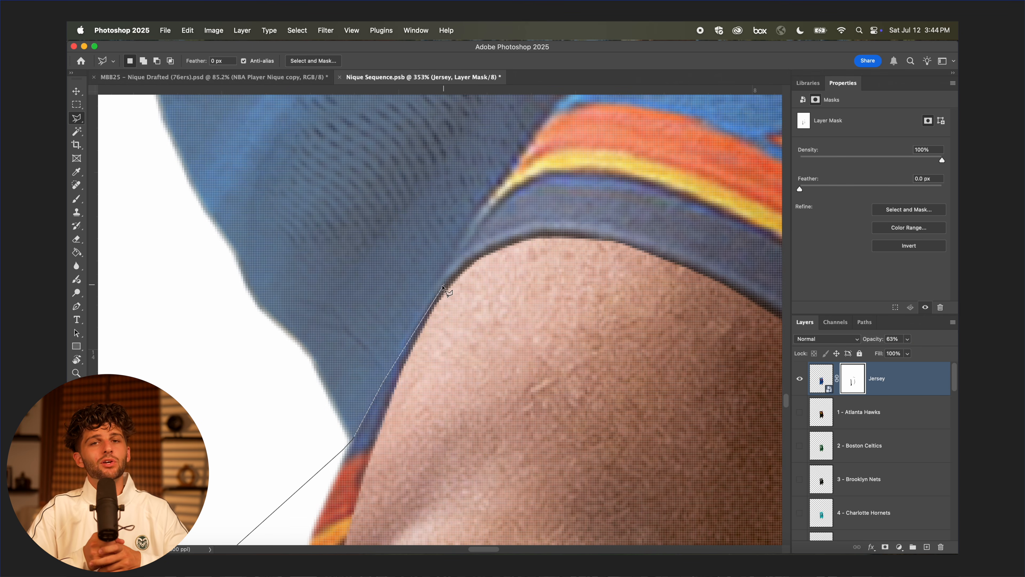
{"action": "scroll", "coordinate": [466, 263], "scroll_direction": "down", "scroll_amount": 5}
{"action": "left_click", "coordinate": [528, 259]}
{"action": "left_click", "coordinate": [543, 354]}
{"action": "left_click", "coordinate": [524, 425]}
{"action": "left_click", "coordinate": [456, 470]}
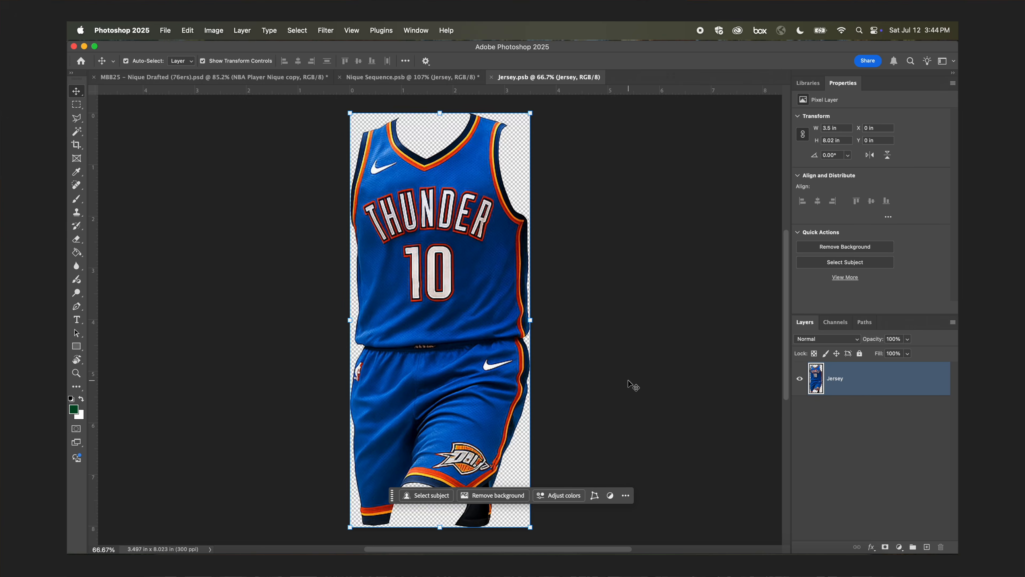
Inside the Jersey smart object, replace the garbled shorts logo with the downloaded OKC logo, angled to follow the leg
{"action": "scroll", "coordinate": [317, 236], "scroll_direction": "up", "scroll_amount": 10}
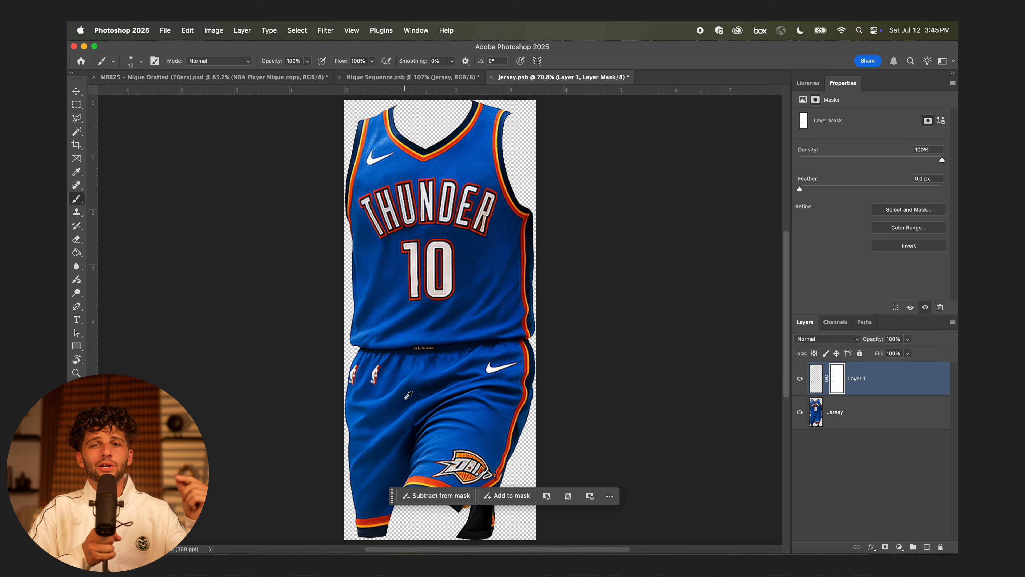
{"action": "scroll", "coordinate": [418, 321], "scroll_direction": "up", "scroll_amount": 8}
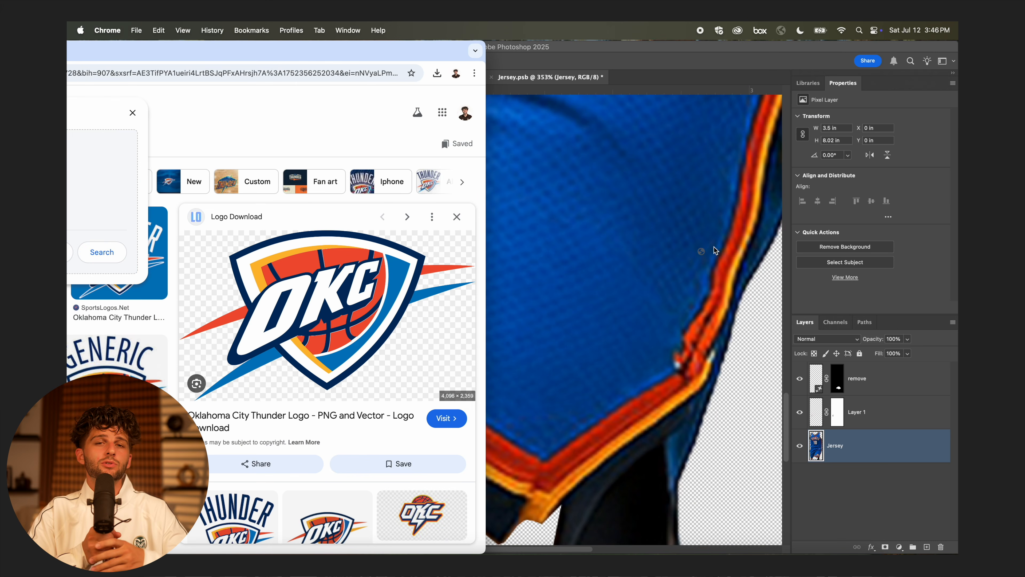
{"action": "left_click_drag", "start_coordinate": [848, 445], "coordinate": [850, 367]}
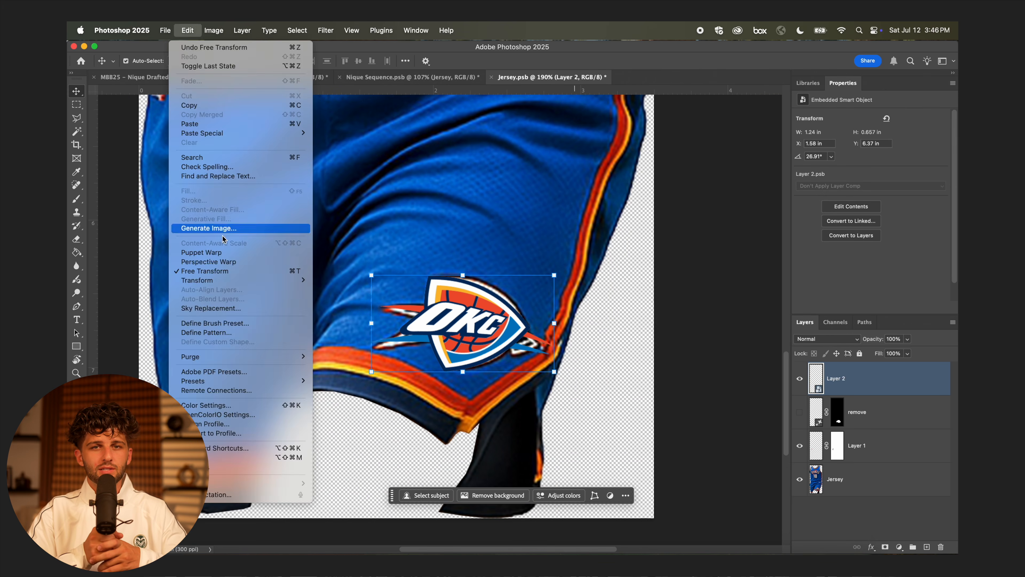
{"action": "left_click", "coordinate": [210, 229]}
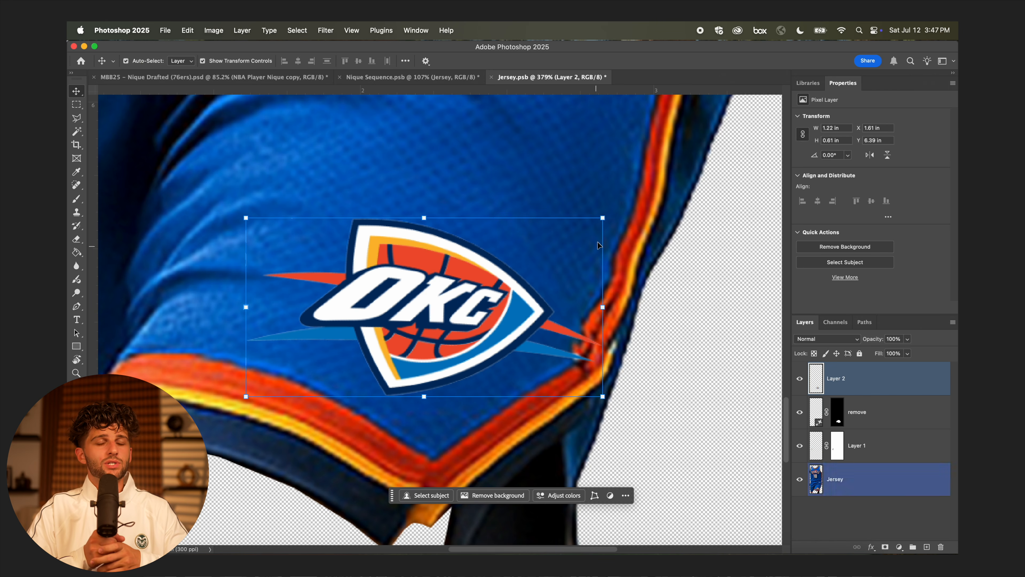
{"action": "left_click_drag", "start_coordinate": [603, 334], "coordinate": [380, 225]}
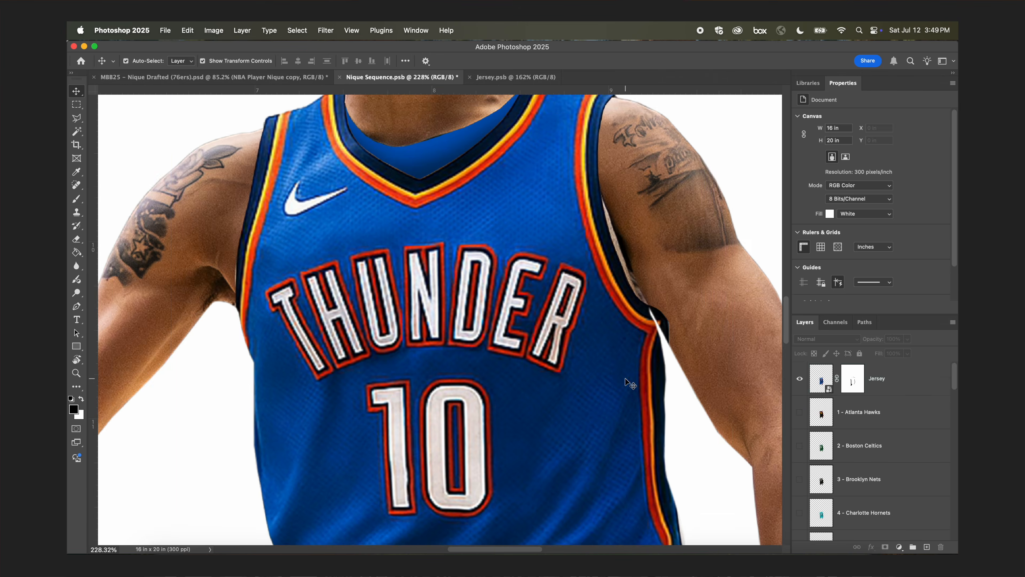
Touch up the Jersey layer's mask around the armhole with the Brush tool
{"action": "left_click", "coordinate": [852, 379]}
{"action": "key", "text": "b"}
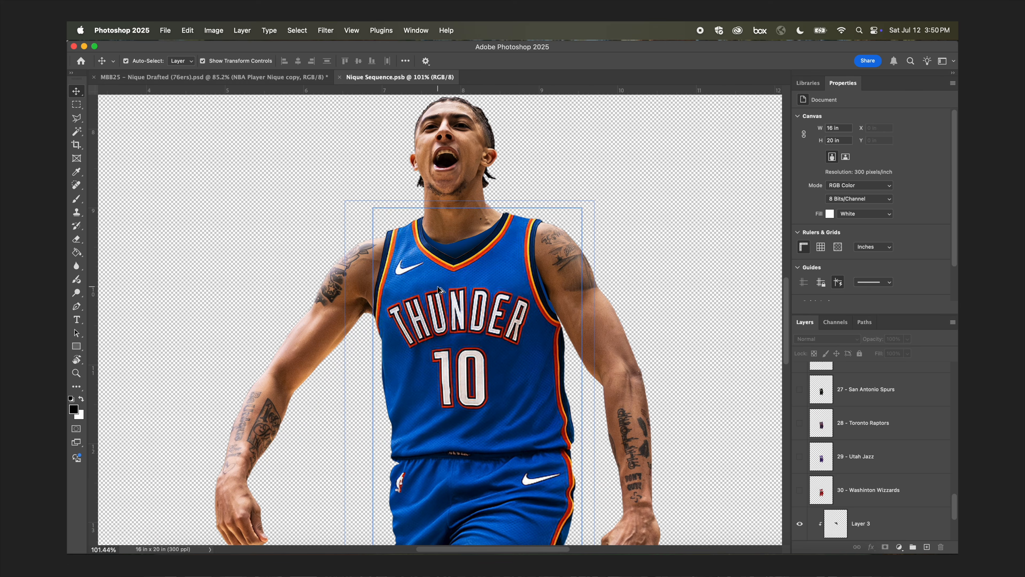
Open the Jersey smart object's contents and select the THUNDER lettering on the base Jersey layer with the Polygonal Lasso
{"action": "left_click", "coordinate": [439, 290]}
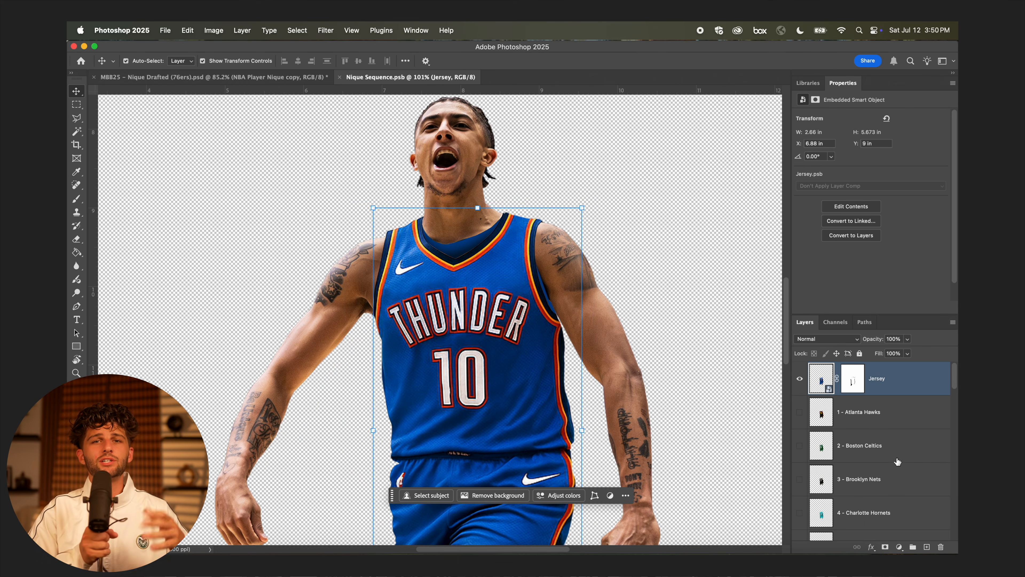
{"action": "double_click", "coordinate": [823, 381]}
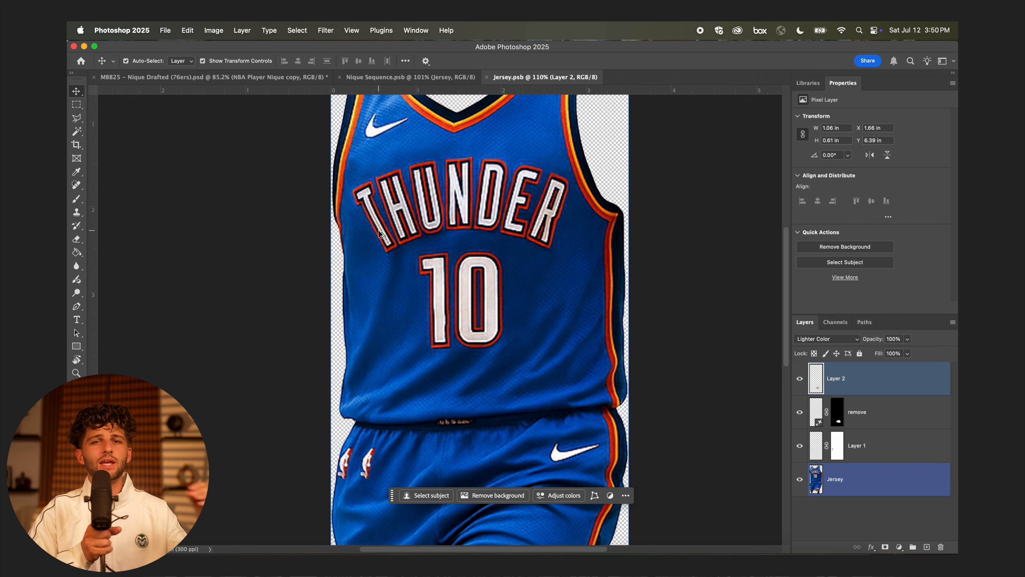
{"action": "scroll", "coordinate": [387, 227], "scroll_direction": "up", "scroll_amount": 3}
{"action": "left_click", "coordinate": [877, 488]}
{"action": "key", "text": "l"}
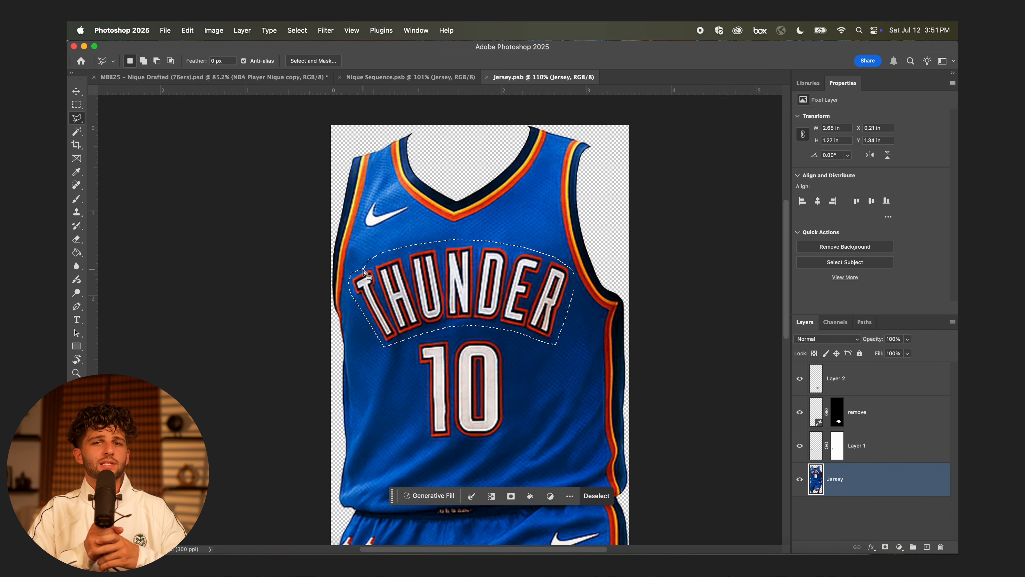
Add the number 10 to the lettering selection and copy both onto a new layer above the base Jersey layer
{"action": "left_click", "coordinate": [409, 336], "text": "shift"}
{"action": "left_click", "coordinate": [420, 443]}
{"action": "left_click", "coordinate": [494, 443]}
{"action": "left_click", "coordinate": [509, 404]}
{"action": "left_click", "coordinate": [509, 345]}
{"action": "left_click", "coordinate": [488, 332]}
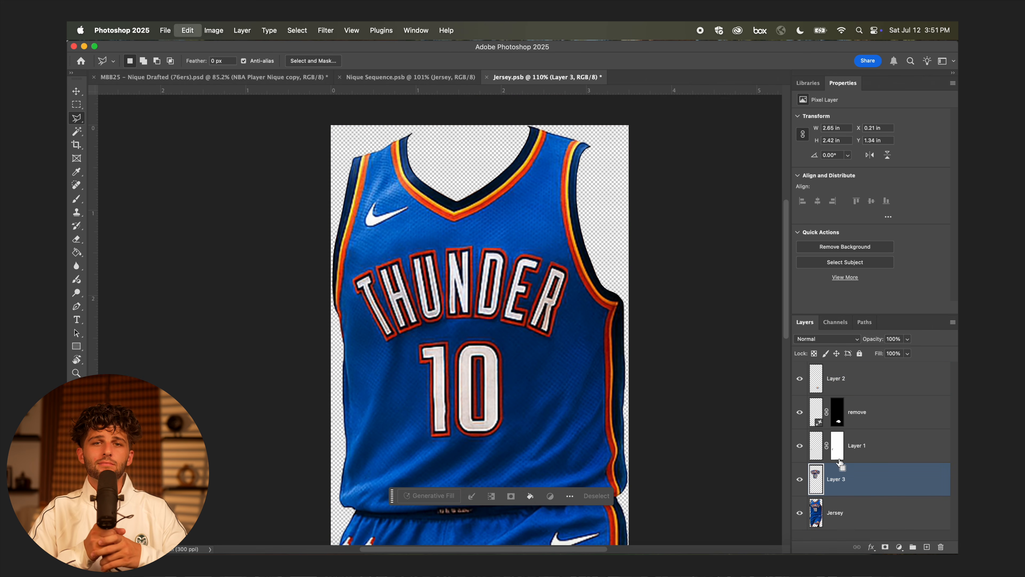
Load the copied lettering layer's pixels as a selection, hide that layer, and run Generative Fill above Layer 2 with the prompt "remove"
{"action": "right_click", "coordinate": [819, 480]}
{"action": "left_click", "coordinate": [751, 429]}
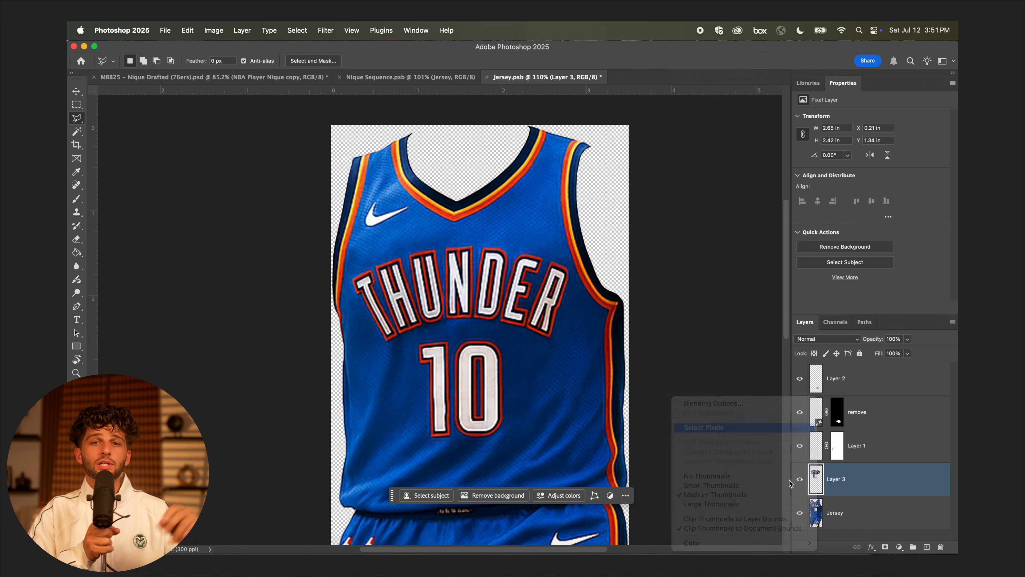
{"action": "left_click", "coordinate": [868, 379]}
{"action": "type", "text": "remov"}
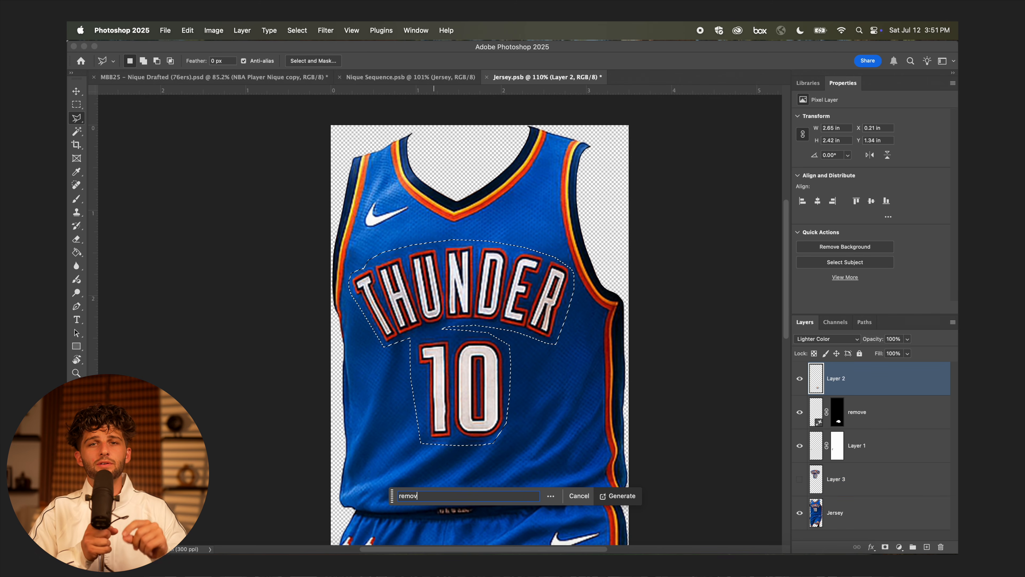
{"action": "type", "text": "e"}
{"action": "key", "text": "Return"}
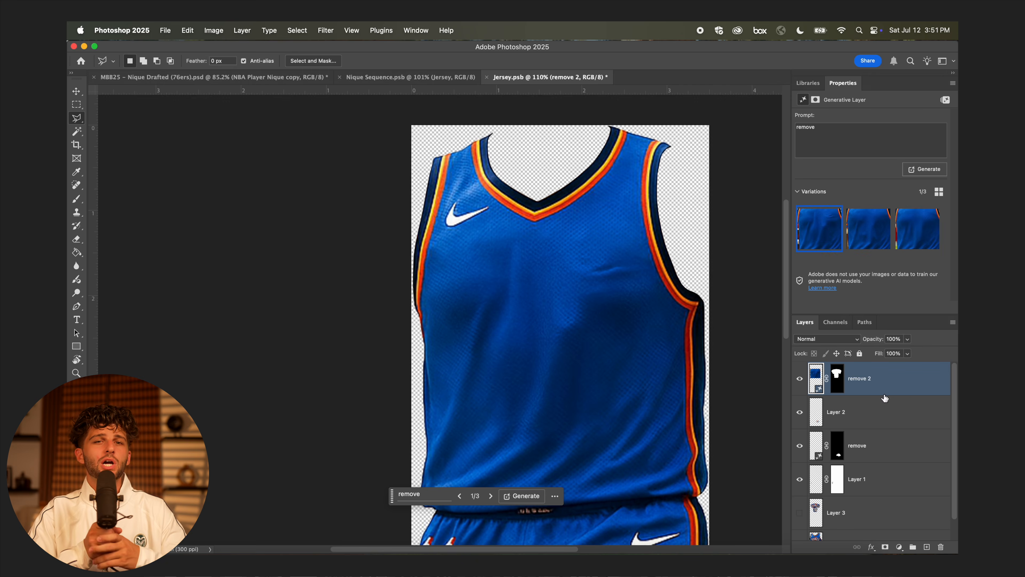
Move the hidden lettering layer, Layer 3, above remove 2, show it, and scale the lettering and number to about 90%
{"action": "scroll", "coordinate": [759, 395], "scroll_direction": "right", "scroll_amount": 2}
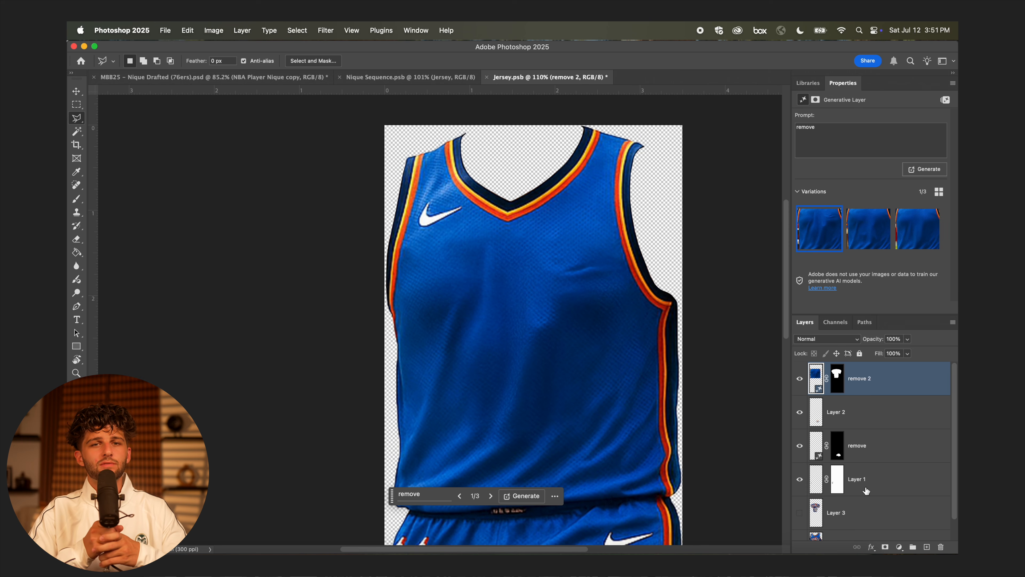
{"action": "left_click_drag", "start_coordinate": [847, 357], "coordinate": [848, 362]}
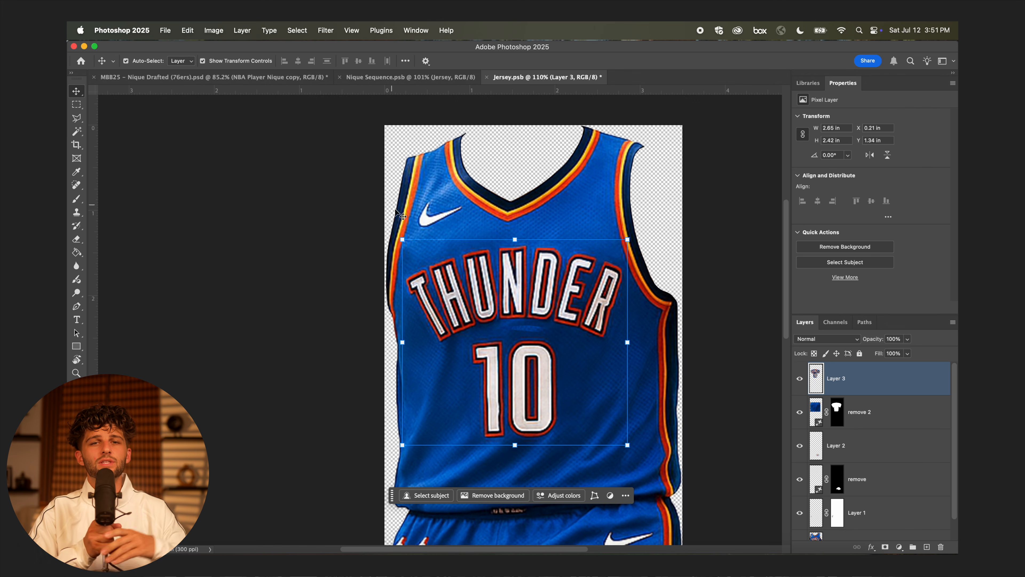
{"action": "key", "text": "super+t"}
{"action": "left_click_drag", "start_coordinate": [515, 240], "coordinate": [537, 264]}
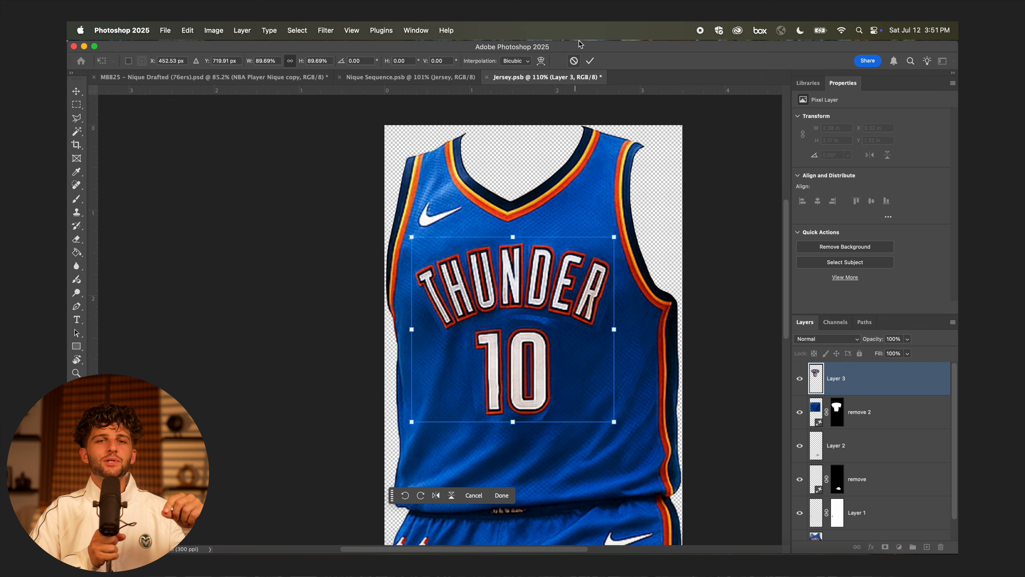
{"action": "left_click", "coordinate": [590, 61]}
Convert Layer 3 to a smart object and open its contents for editing
{"action": "right_click", "coordinate": [860, 378]}
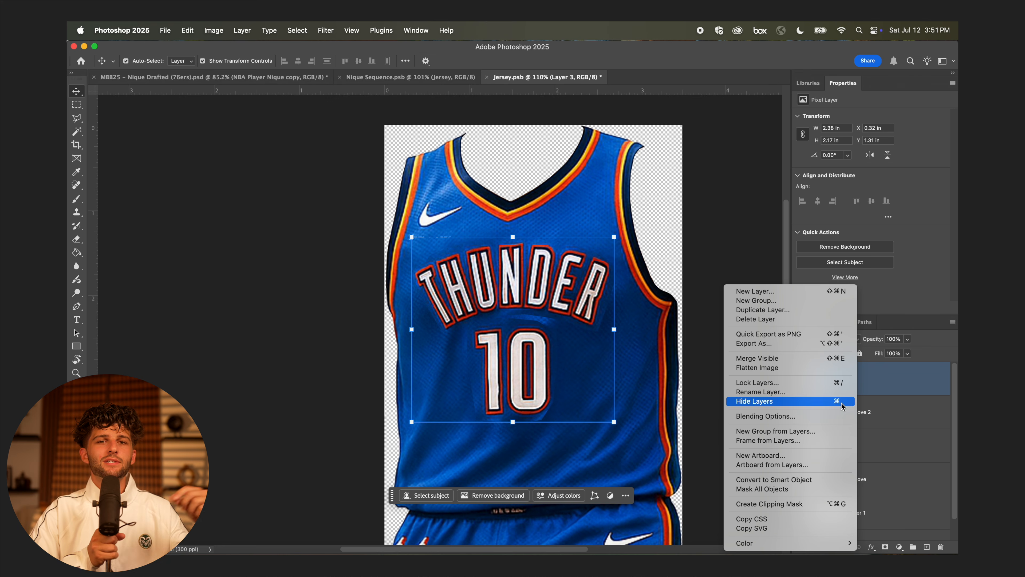
{"action": "left_click", "coordinate": [822, 479]}
{"action": "double_click", "coordinate": [824, 378]}
{"action": "key", "text": "super+0"}
{"action": "key", "text": "w"}
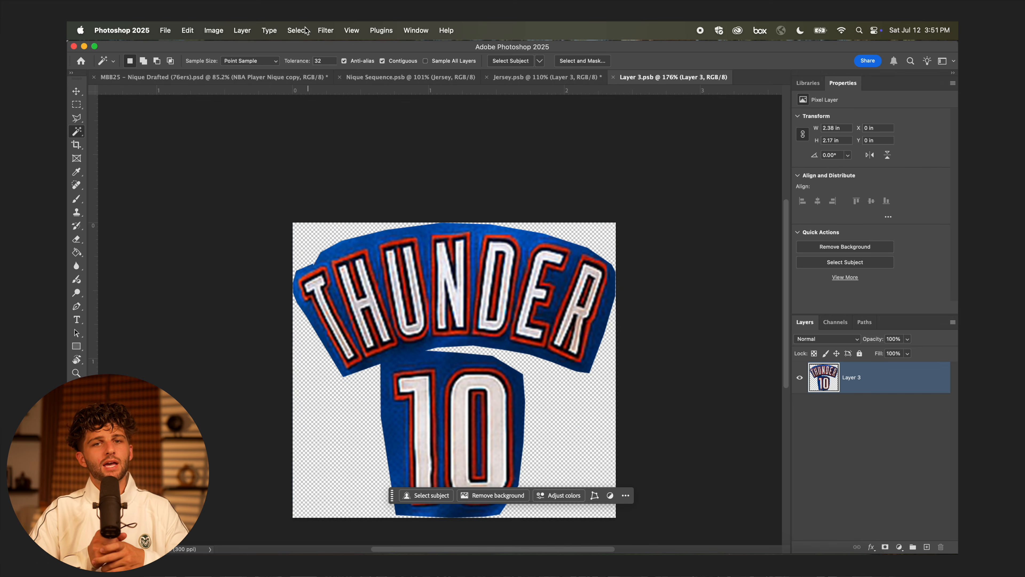
Select the blue fabric around the THUNDER lettering and number using Color Range with Fuzziness 159
{"action": "left_click", "coordinate": [297, 30]}
{"action": "left_click", "coordinate": [317, 134]}
{"action": "left_click", "coordinate": [534, 239]}
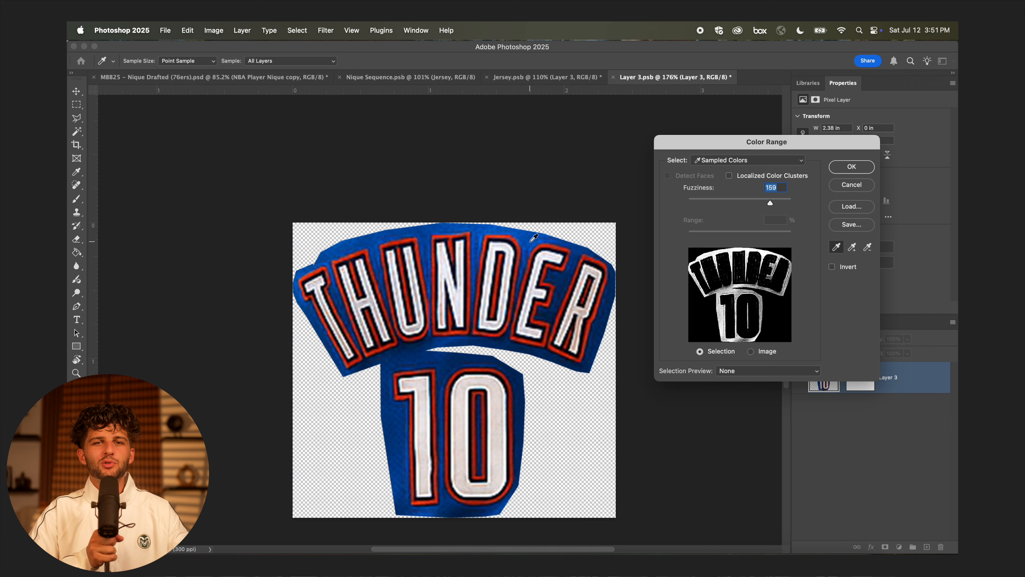
{"action": "left_click", "coordinate": [849, 168]}
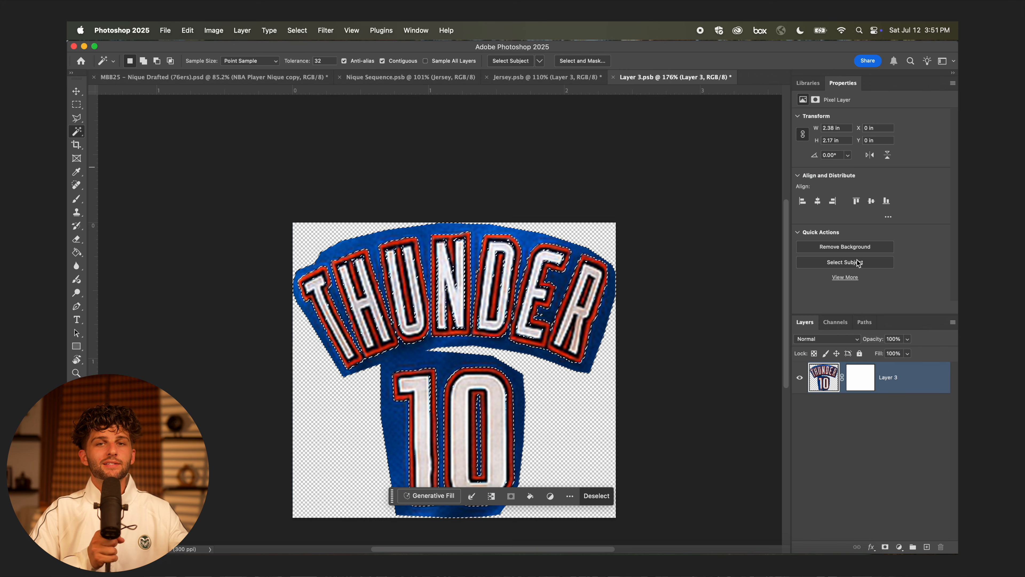
Paint the selected blue out on Layer 3's mask with a 367 px brush, deselect, and save and close the smart object
{"action": "left_click_drag", "start_coordinate": [352, 242], "coordinate": [375, 242]}
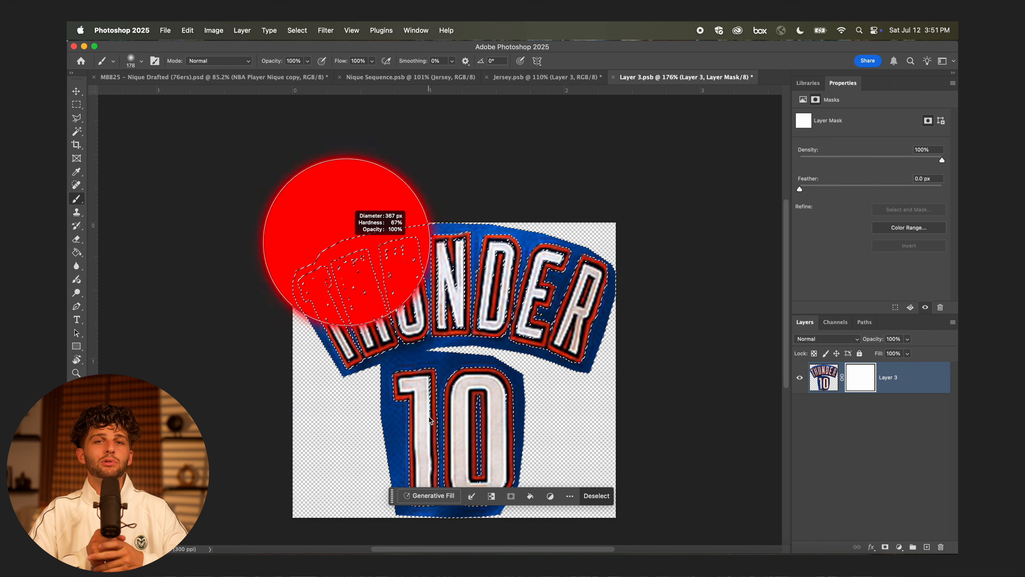
{"action": "mouse_move", "coordinate": [389, 469]}
{"action": "left_mouse_down"}
{"action": "mouse_move", "coordinate": [423, 195]}
{"action": "mouse_move", "coordinate": [586, 327]}
{"action": "left_mouse_up"}
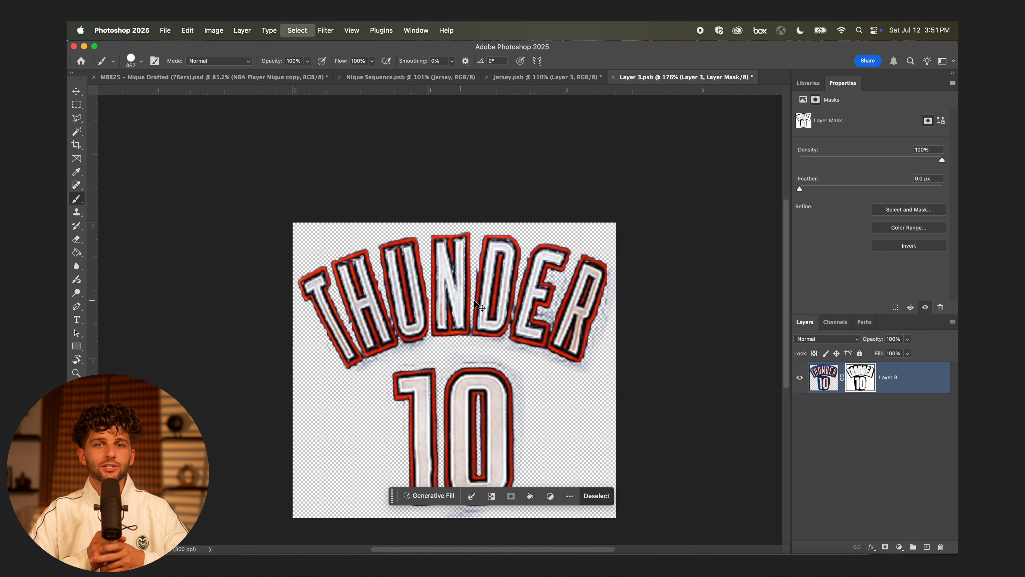
{"action": "key", "text": "super+d"}
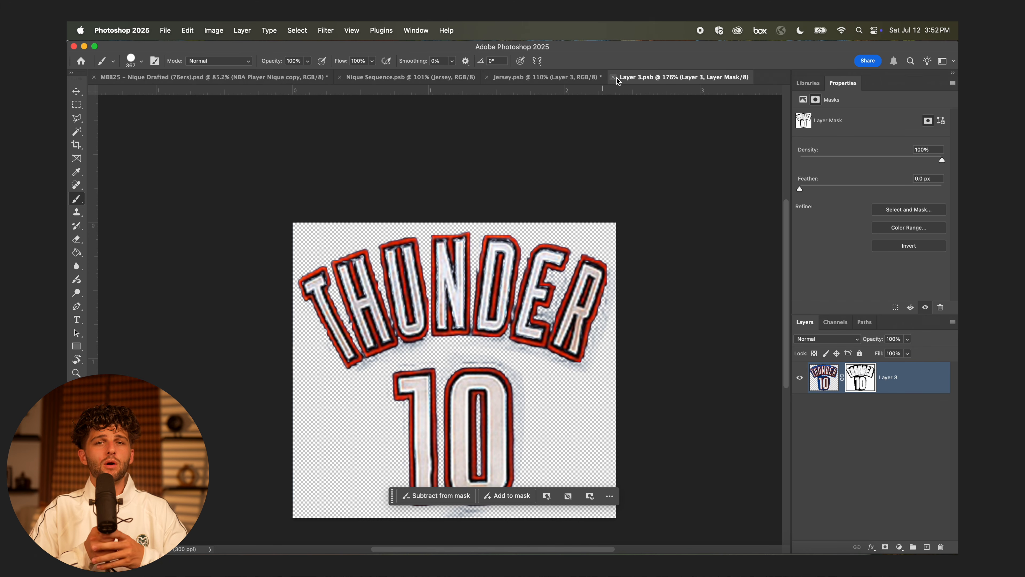
{"action": "left_click", "coordinate": [613, 77]}
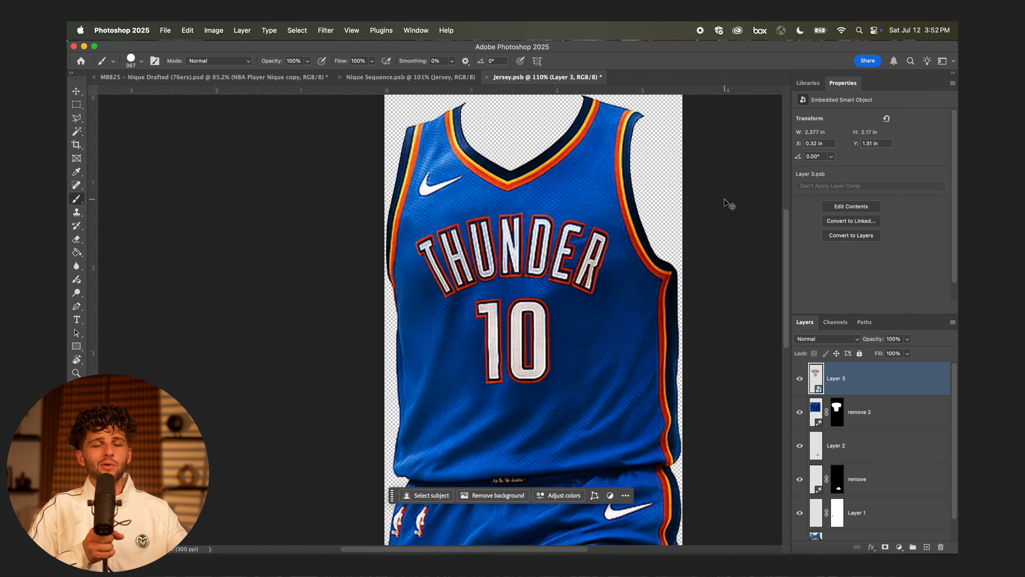
{"action": "left_click", "coordinate": [492, 77]}
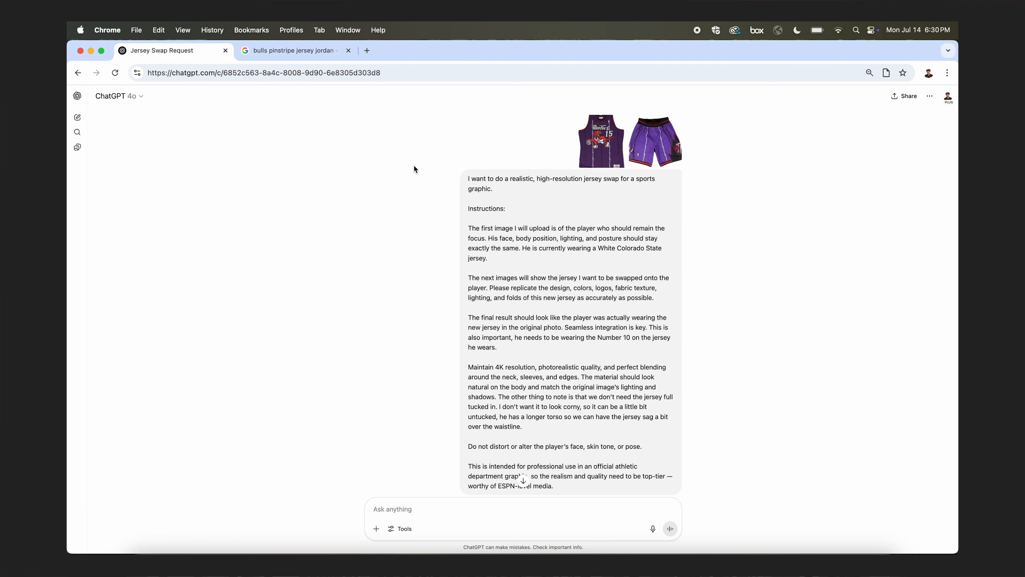
In the ChatGPT jersey swap conversation in Chrome, view the purple Raptors reference jersey and the generated player image
{"action": "left_click", "coordinate": [589, 153]}
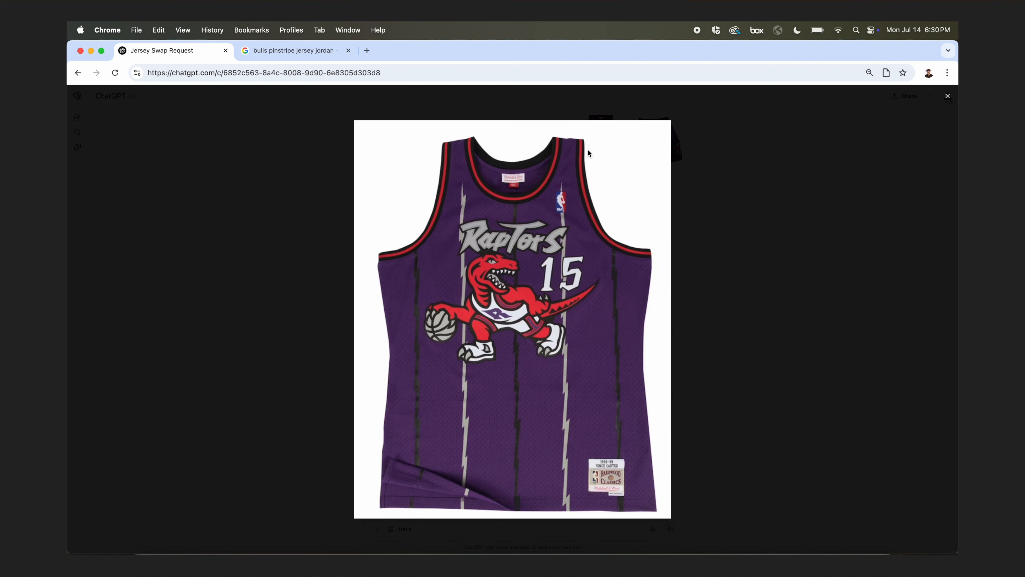
{"action": "left_click", "coordinate": [775, 249]}
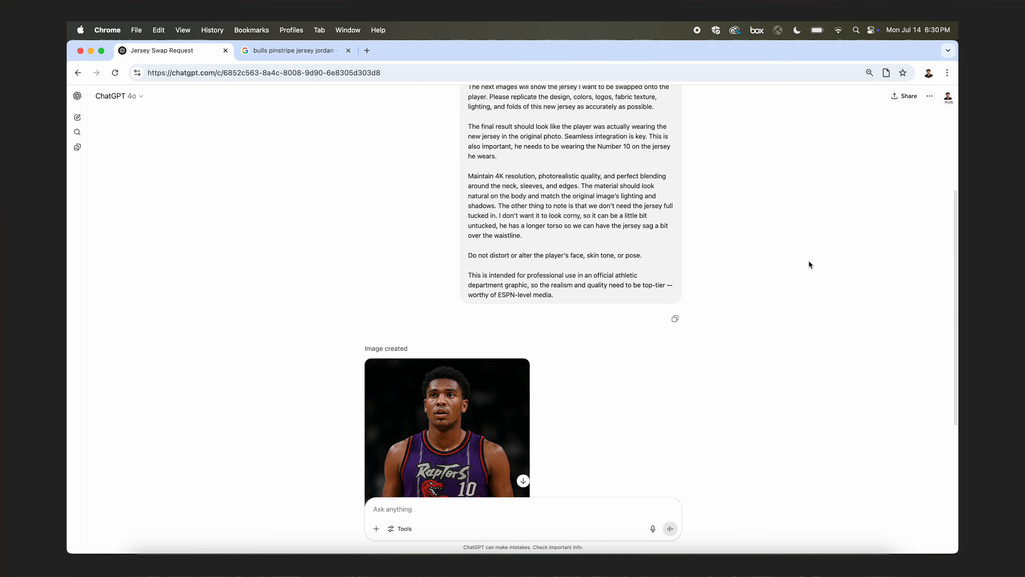
{"action": "scroll", "coordinate": [809, 260], "scroll_direction": "down", "scroll_amount": 3}
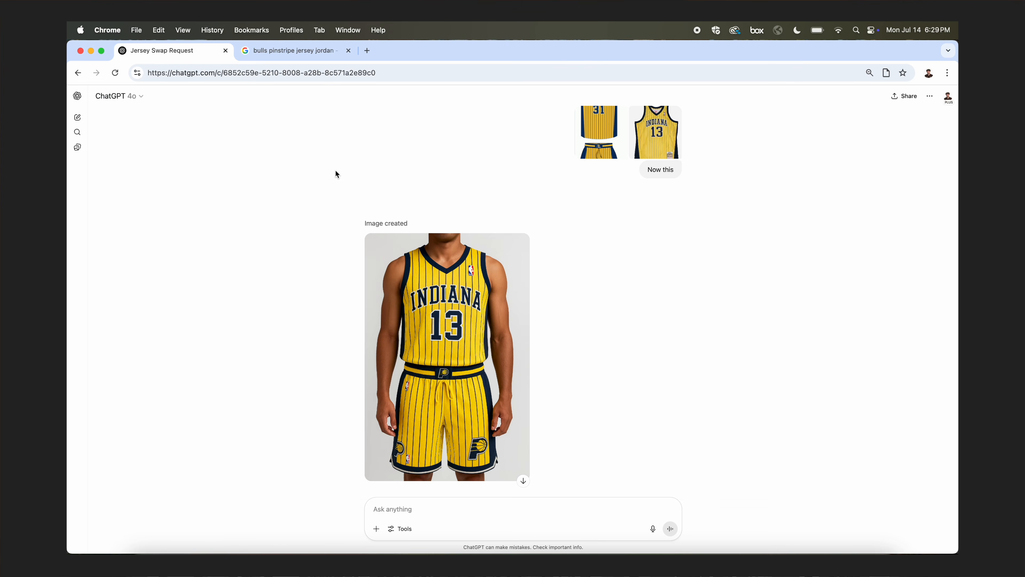
In the other ChatGPT conversation, view the yellow Indiana reference jersey and the generated pinstripe uniform at full size
{"action": "left_click", "coordinate": [591, 127]}
{"action": "left_click", "coordinate": [776, 288]}
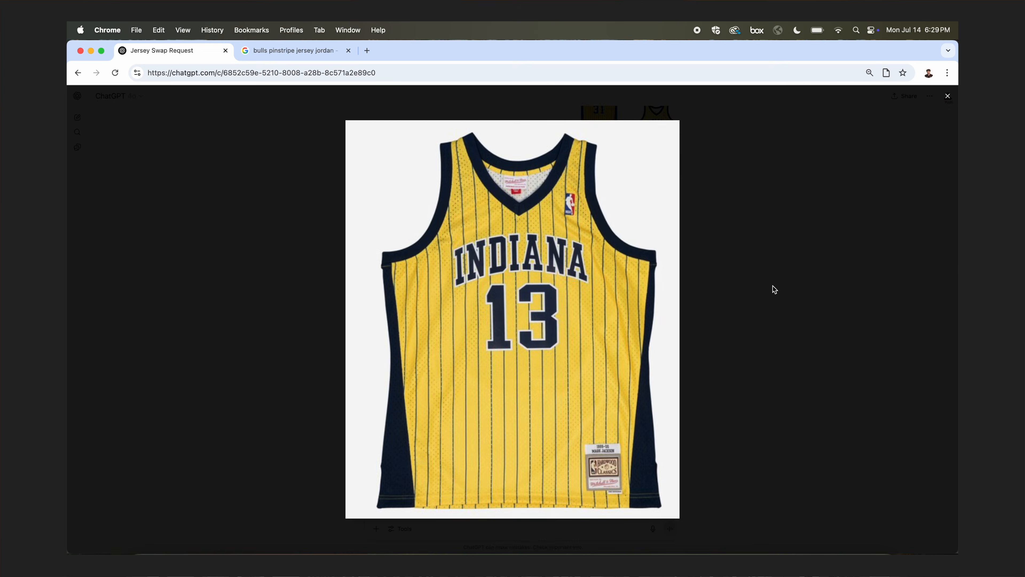
{"action": "left_click", "coordinate": [773, 286]}
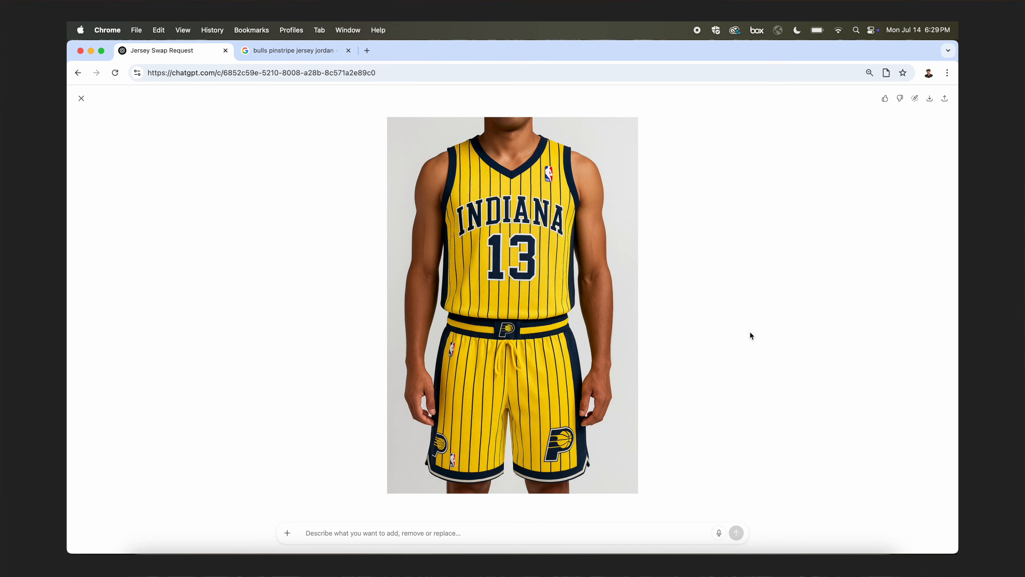